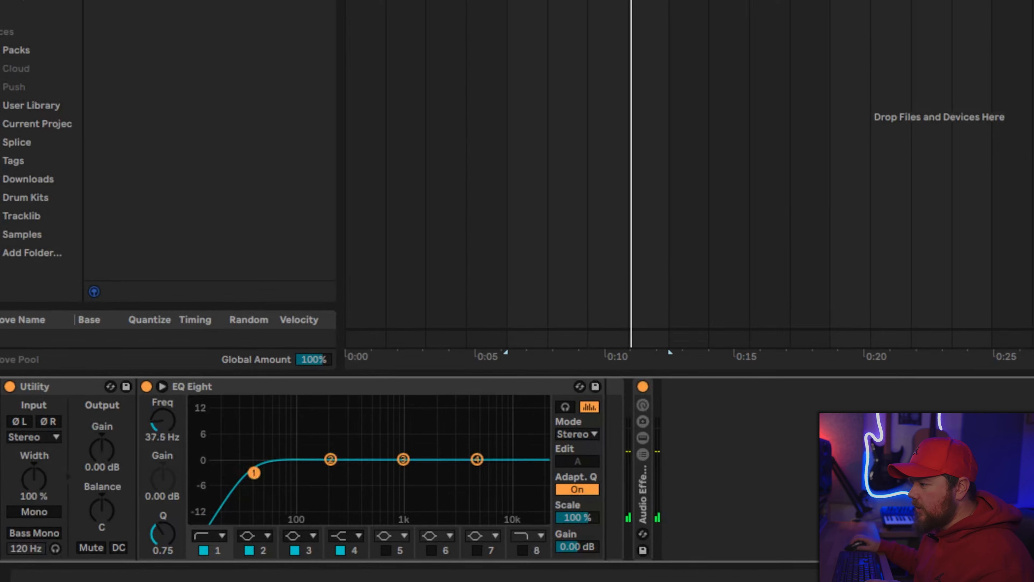
# Move EQ Eight's first low-cut band up to just above 100 Hz and audition the result
pyautogui.moveTo(254, 473); pyautogui.dragTo(309, 471)
pyautogui.press('space')
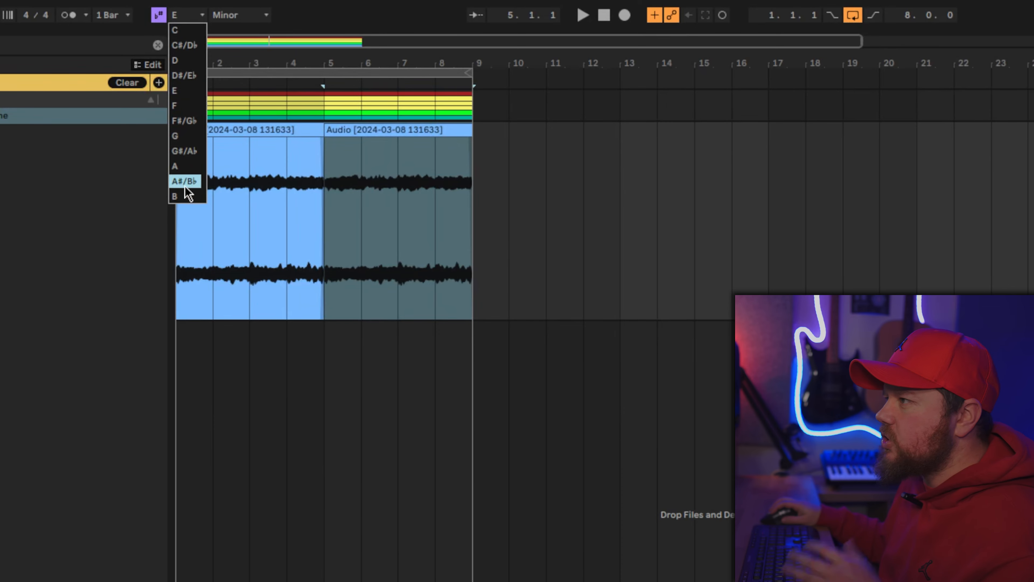
# Set the project scale's root note to A#/B♭ and collapse the Group track
pyautogui.click(184, 181)
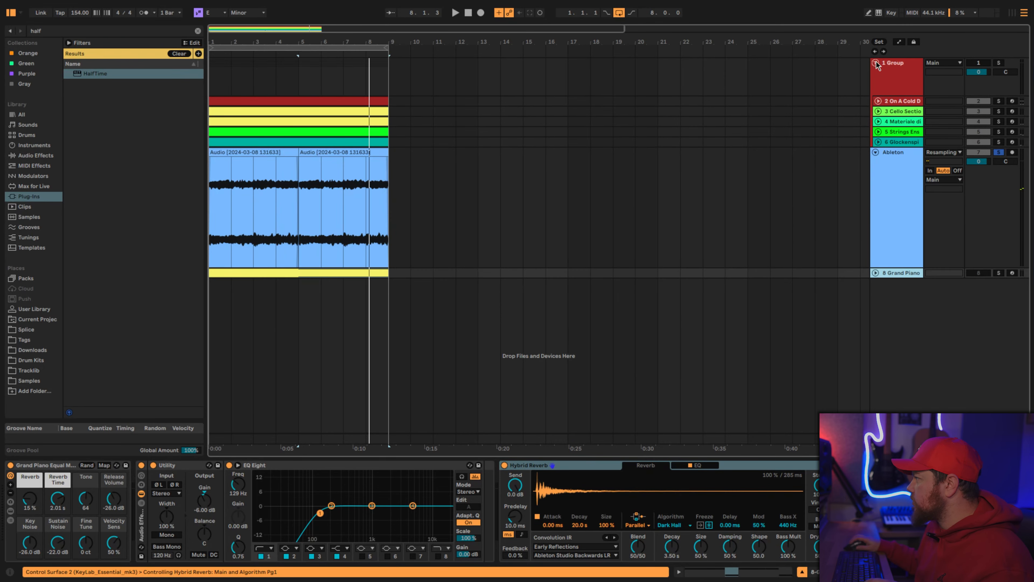
pyautogui.click(875, 64)
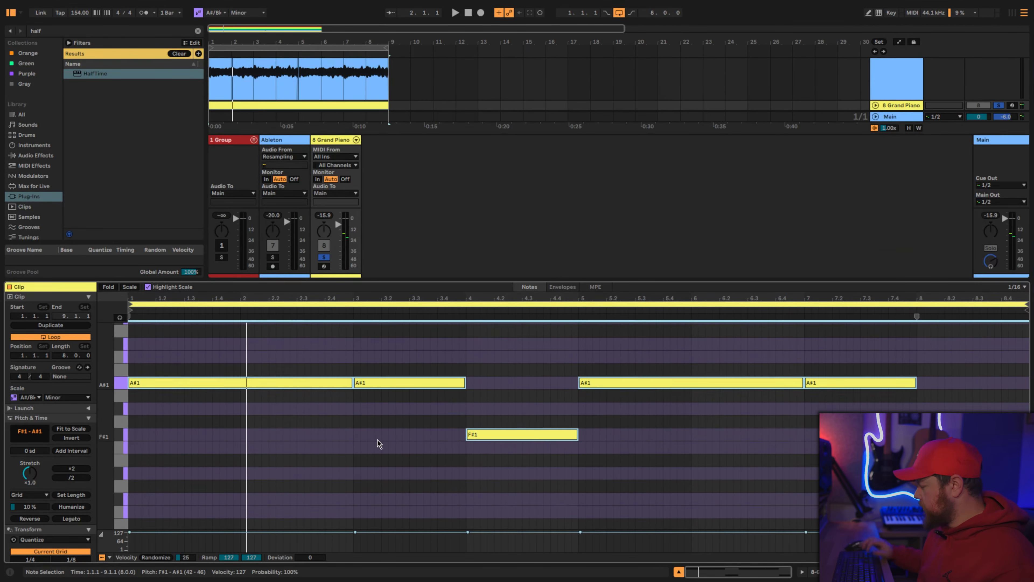
# Transpose the selected Grand Piano notes down one octave and take the piano track out of solo
pyautogui.hotkey('shift', 'Down')
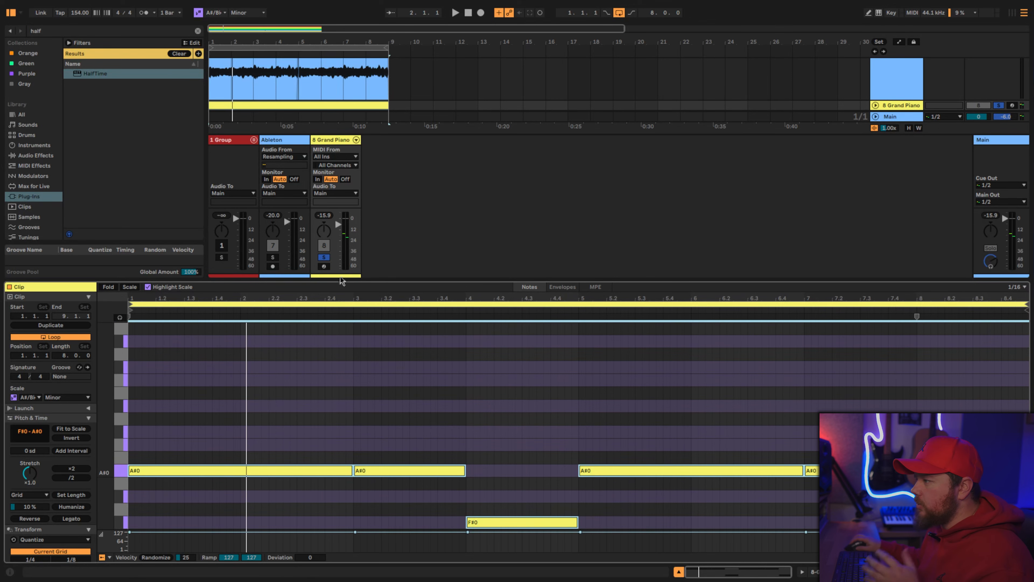
pyautogui.click(323, 256)
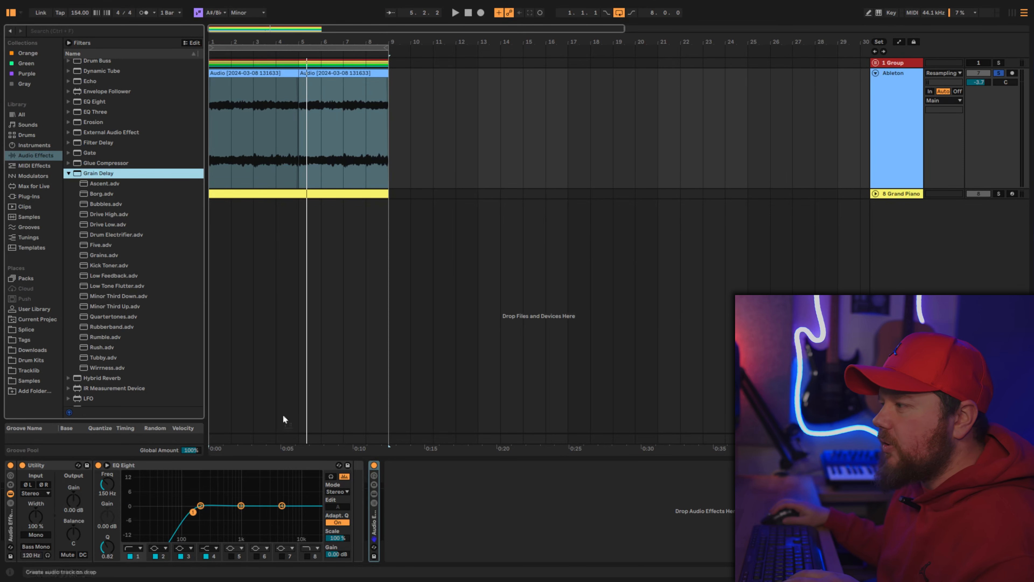
# Add Grain Delay to the resampled Ableton track with a pitch of 12, and lower its Dry/Wet mix during playback
pyautogui.press('Return')
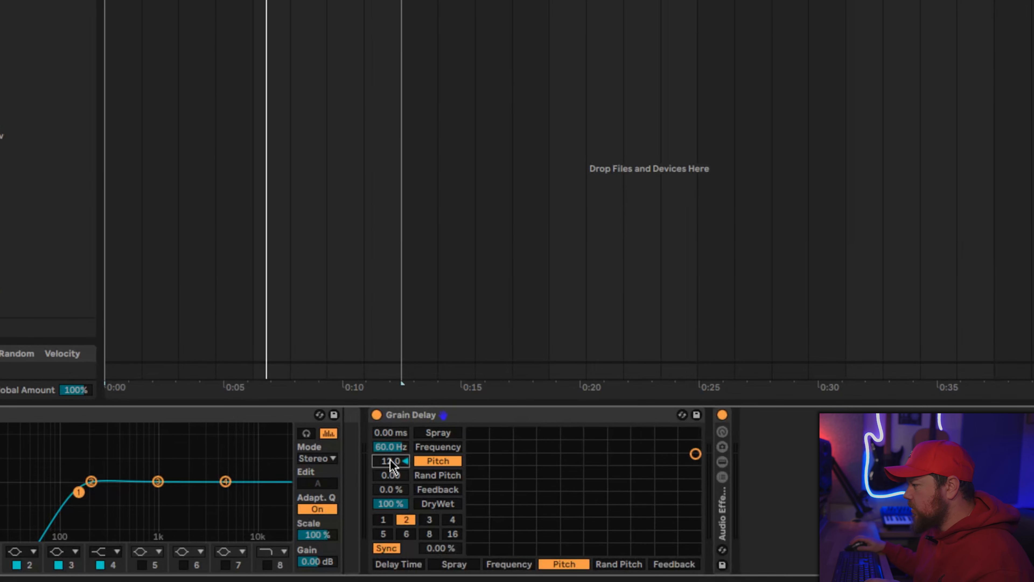
pyautogui.press('space')
pyautogui.moveTo(391, 503); pyautogui.dragTo(391, 543)
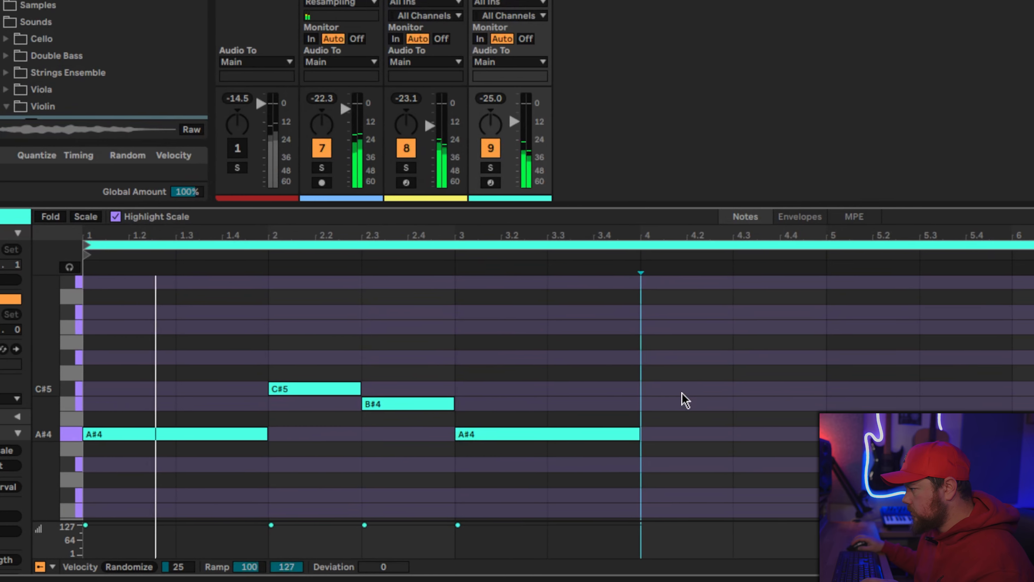
# Extend the violin melody from bar 4 with C#5, F#5, B#4 and A#4 notes, using a finer grid
pyautogui.rightClick(710, 357)
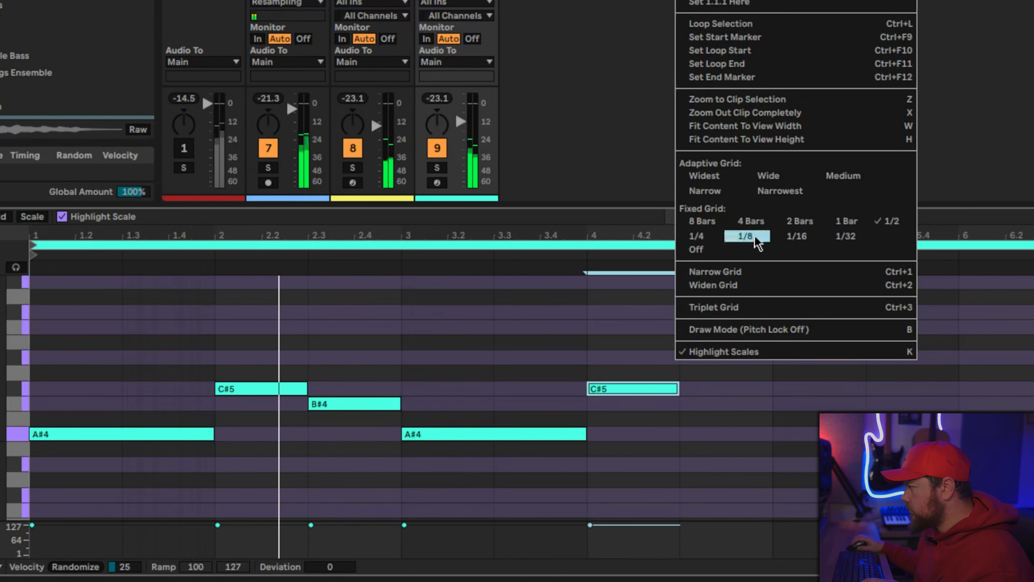
pyautogui.click(801, 237)
pyautogui.doubleClick(632, 313)
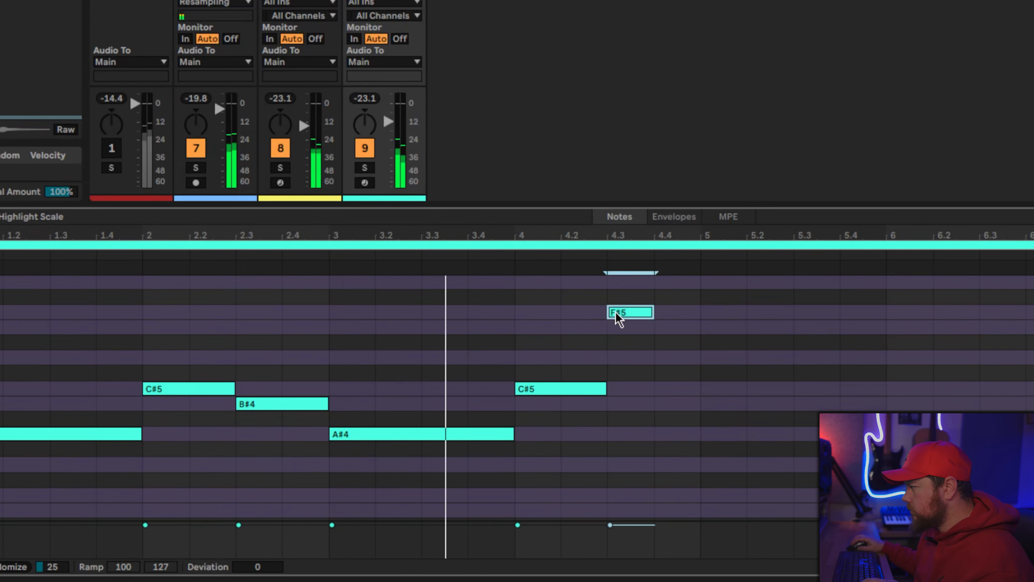
pyautogui.doubleClick(684, 404)
pyautogui.doubleClick(668, 434)
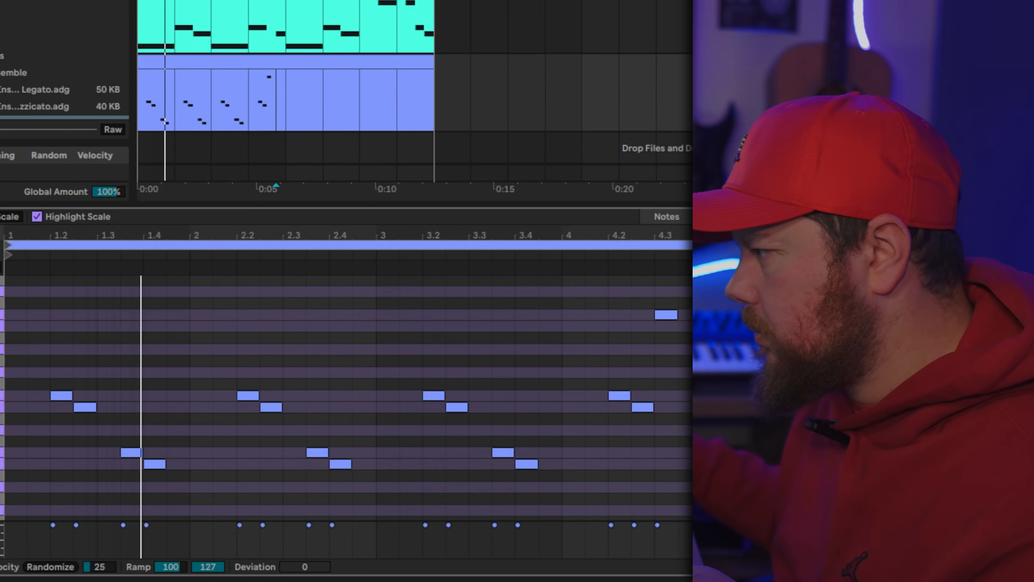
# Add another note to the string ensemble pattern in bar 4, and reduce the 5 kHz high shelf on the violin section's EQ Eight
pyautogui.click(656, 396)
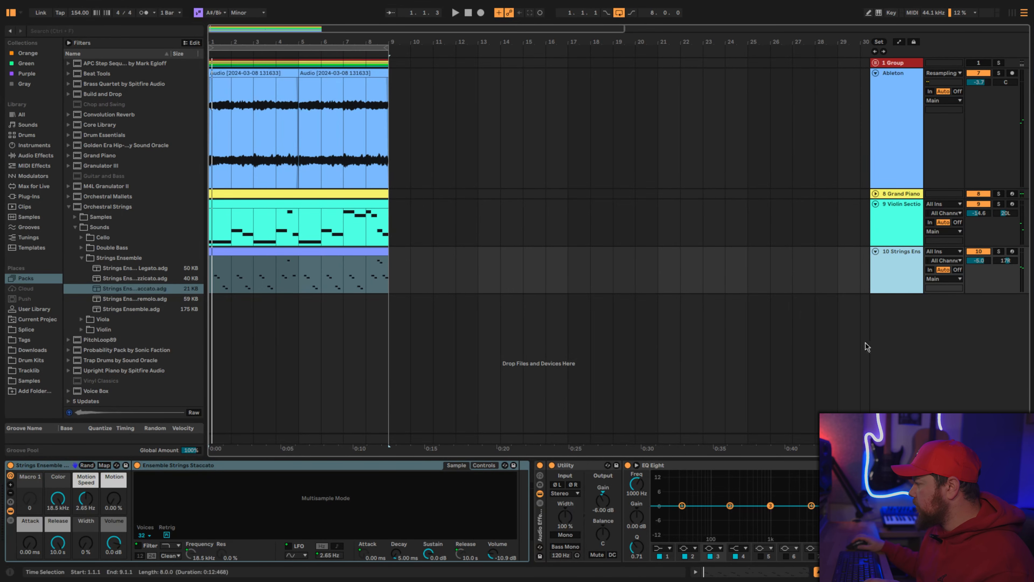
pyautogui.click(899, 228)
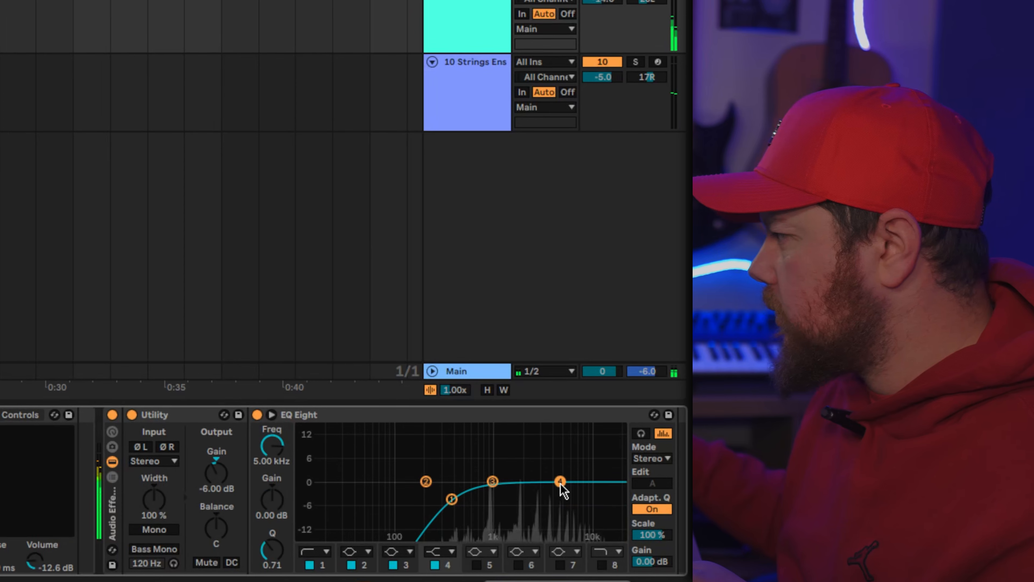
pyautogui.moveTo(560, 483); pyautogui.dragTo(564, 507)
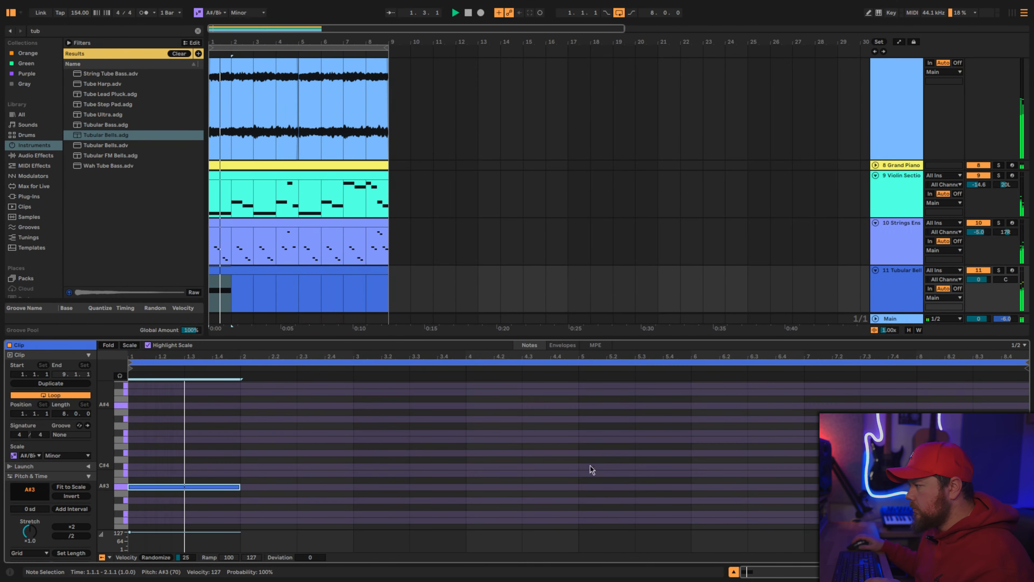
# Add an A#3 tubular bell note at bar 5 and shorten the bar 1 note to half a bar
pyautogui.doubleClick(601, 487)
pyautogui.moveTo(240, 488); pyautogui.dragTo(181, 489)
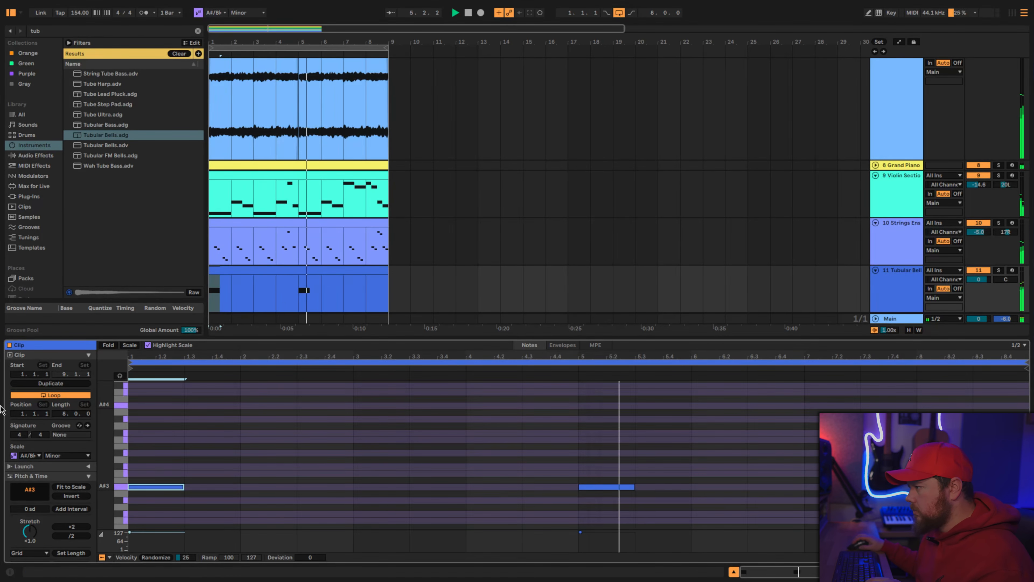
pyautogui.moveTo(474, 476); pyautogui.dragTo(473, 490)
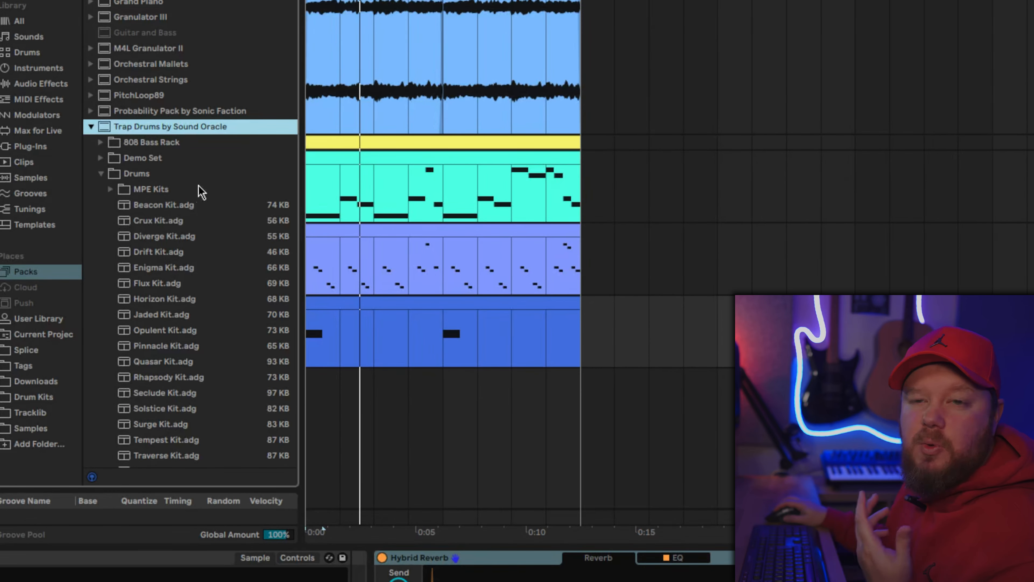
# Preview the Trap Drums by Sound Oracle kits and choose the Jaded Kit for a new drum track
pyautogui.click(191, 237)
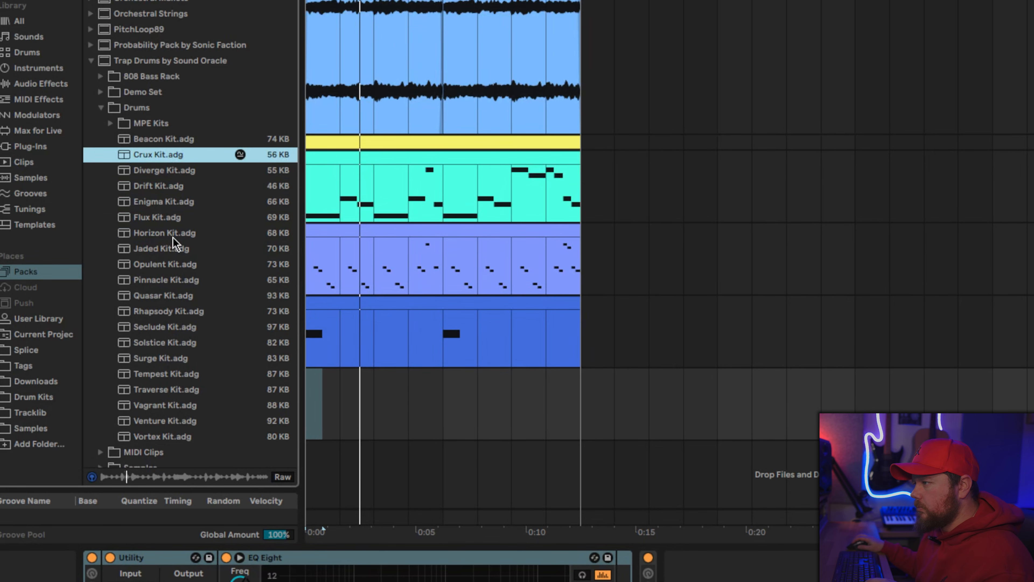
pyautogui.click(172, 237)
pyautogui.press('Down')
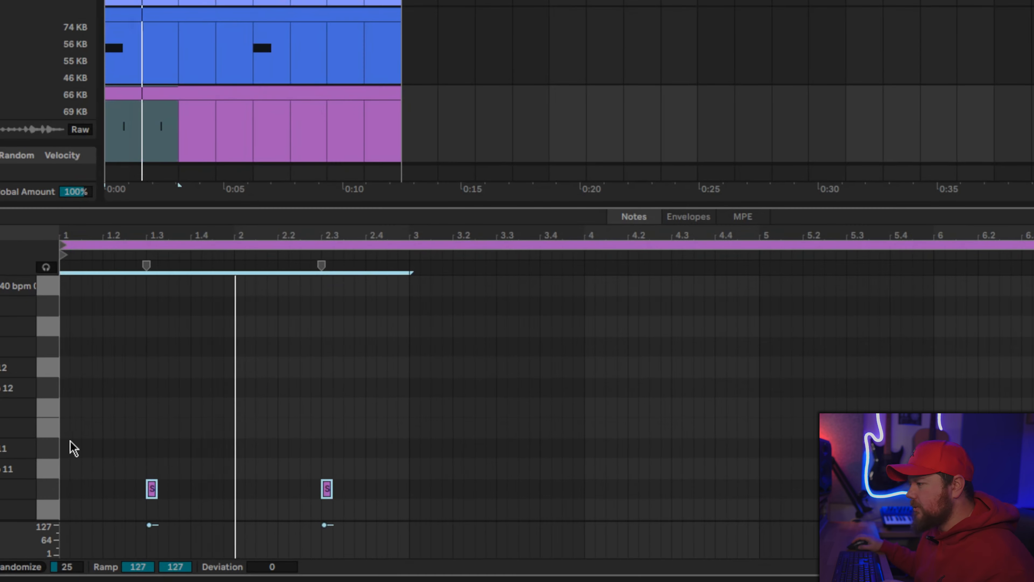
# Duplicate the two-bar snare pattern into bars 3–4 and add an extra Snare Trap 11 hit at 4.1.3
pyautogui.hotkey('ctrl', 'd')
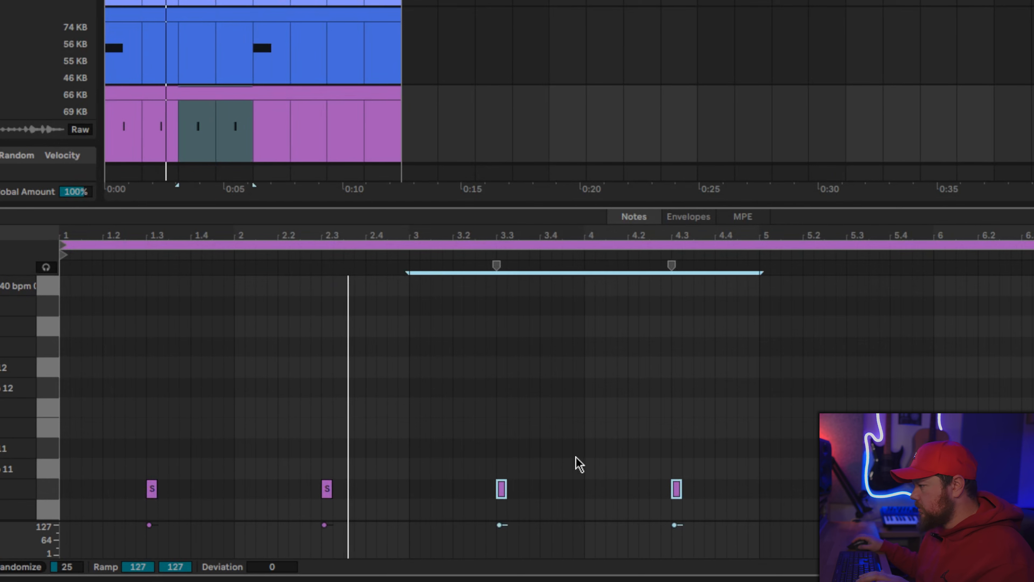
pyautogui.click(574, 464)
pyautogui.doubleClick(612, 494)
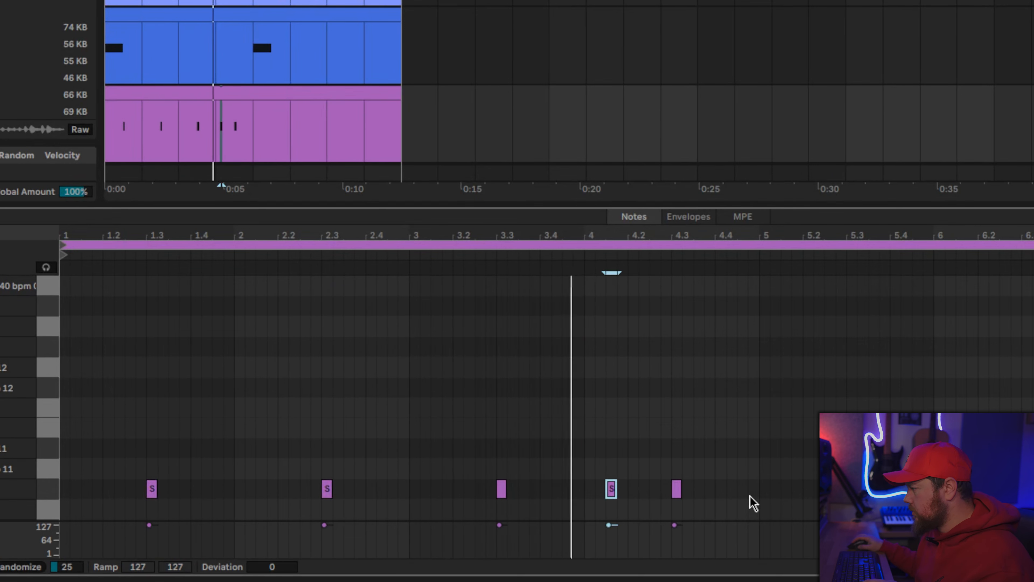
pyautogui.hotkey('ctrl', 'a')
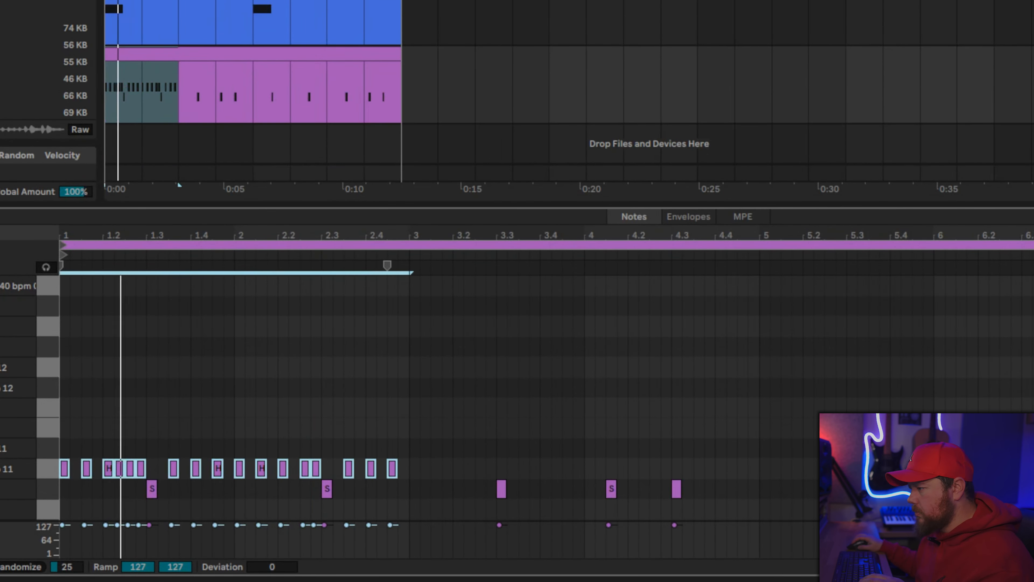
# Duplicate the two-bar Hihat Closed Trap 11 pattern into bars 3–4 and toggle the triplet grid for the hi-hat rolls
pyautogui.hotkey('ctrl', 'd')
pyautogui.click(682, 428)
pyautogui.rightClick(643, 389)
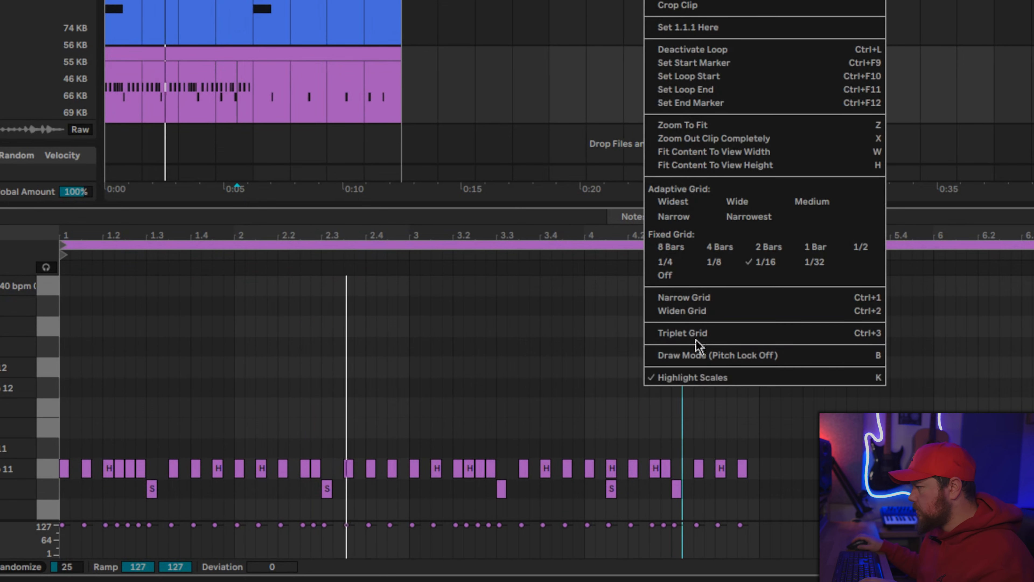
pyautogui.click(583, 392)
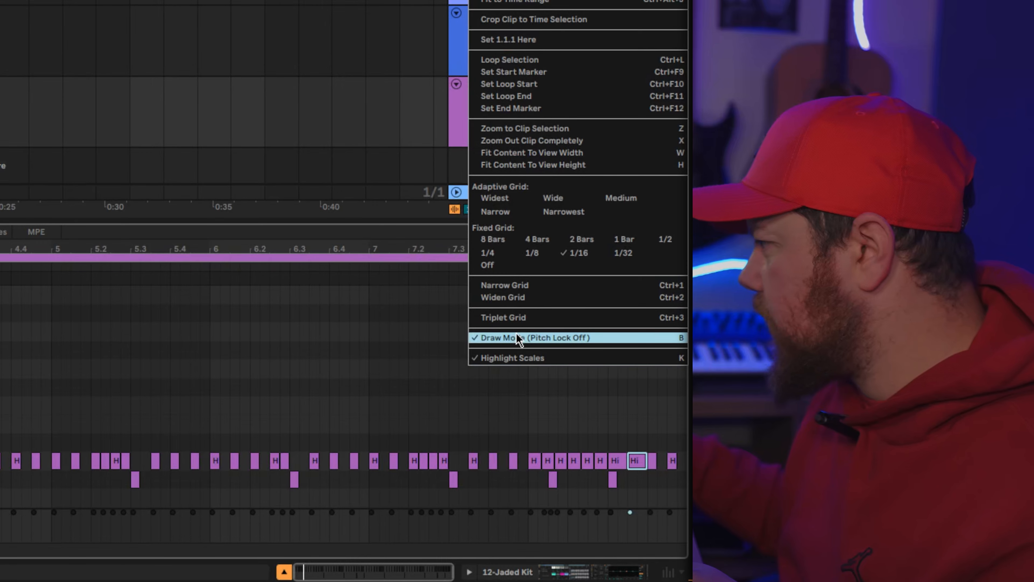
pyautogui.click(529, 318)
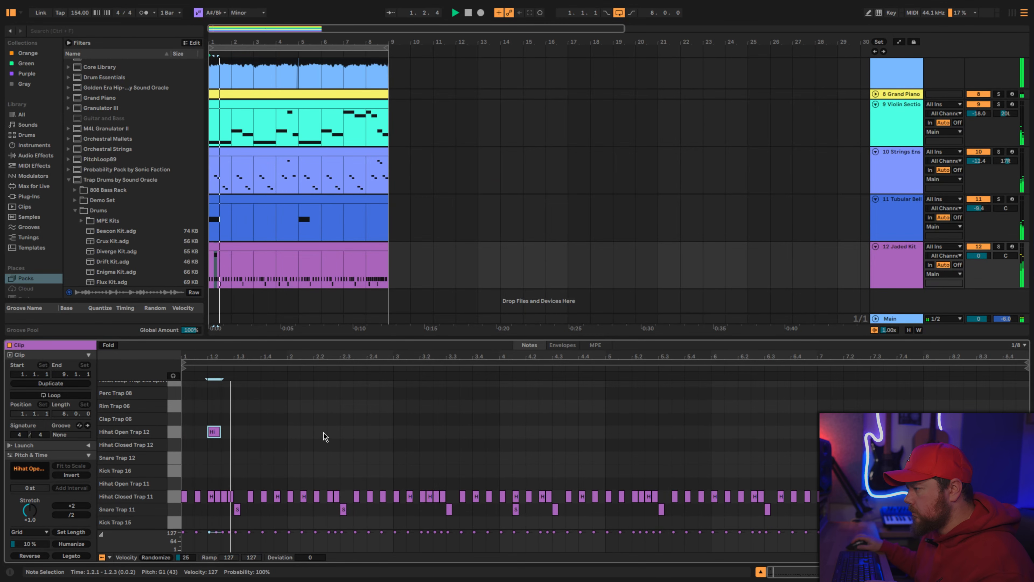
# Add a Hihat Open Trap 12 hit at 2.2 and repeat the two-bar open hi-hat pattern through bar 8
pyautogui.doubleClick(324, 433)
pyautogui.moveTo(391, 434); pyautogui.dragTo(162, 425)
pyautogui.hotkey('ctrl', 'd')
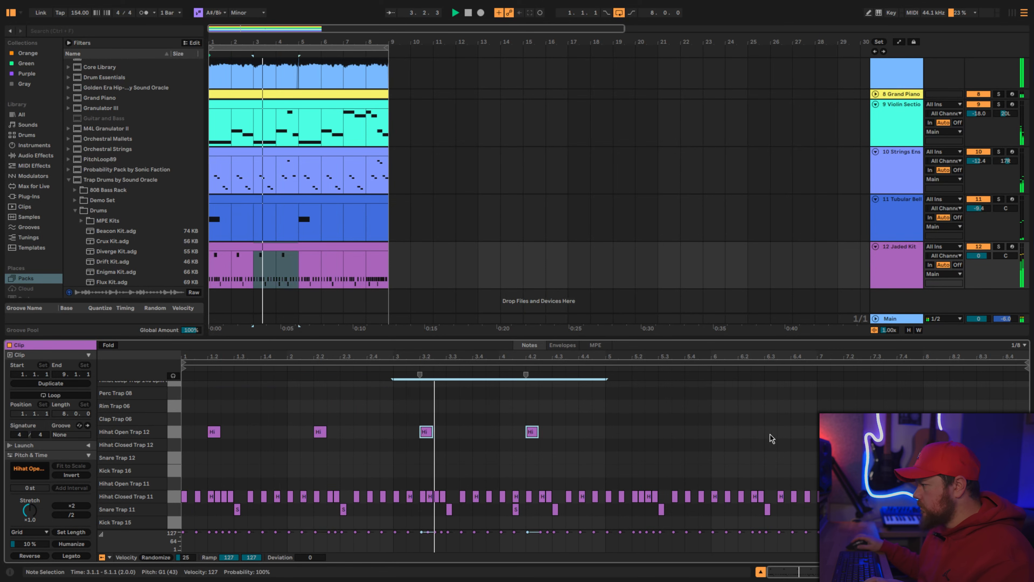
pyautogui.hotkey('ctrl', 'd')
pyautogui.hotkey('ctrl', 'a')
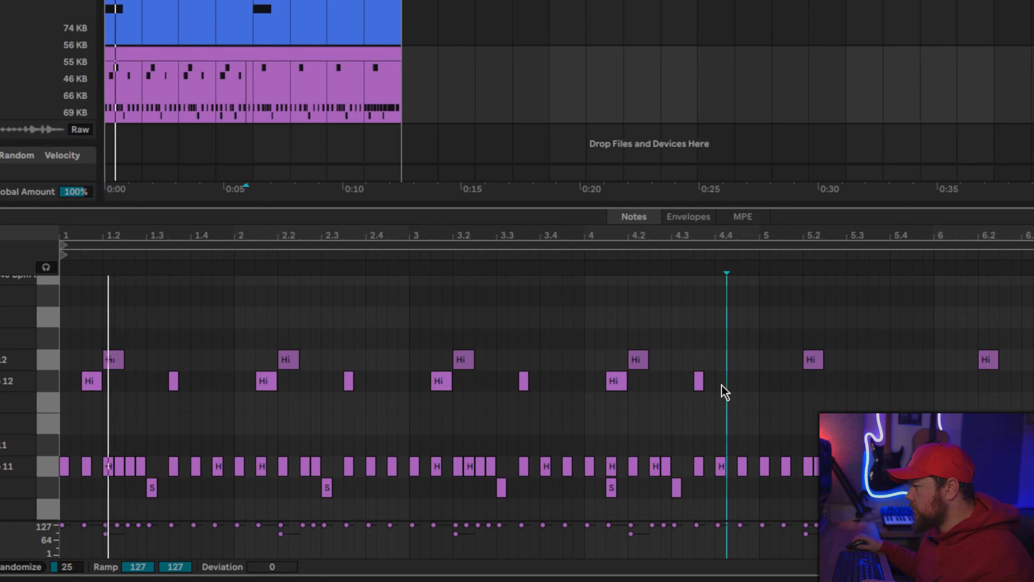
# Add three short Hihat Closed Trap 12 hits at the end of bar 4 and repeat the four-bar pattern across bars 5–8
pyautogui.doubleClick(721, 385)
pyautogui.hotkey('ctrl', 'd')
pyautogui.hotkey('ctrl', 'd')
pyautogui.moveTo(762, 395); pyautogui.dragTo(59, 388)
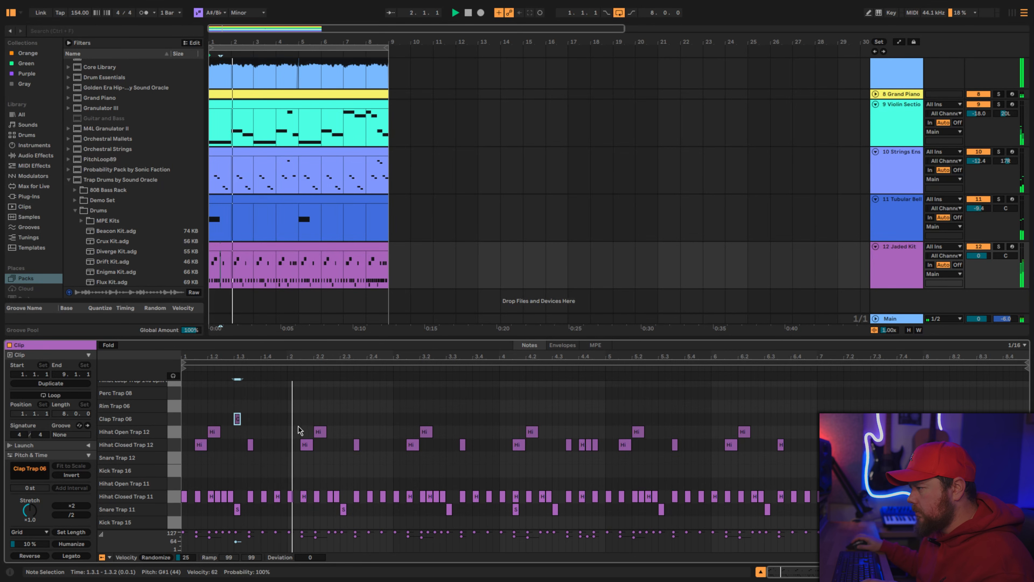
# Duplicate the one-bar Clap Trap 06 pattern seven times to fill all eight bars
pyautogui.hotkey('ctrl', 'd')
pyautogui.hotkey('ctrl', 'd')
pyautogui.hotkey('ctrl', 'd')
pyautogui.hotkey('ctrl', 'd')
pyautogui.hotkey('ctrl', 'd')
pyautogui.hotkey('ctrl', 'd')
pyautogui.hotkey('ctrl', 'd')
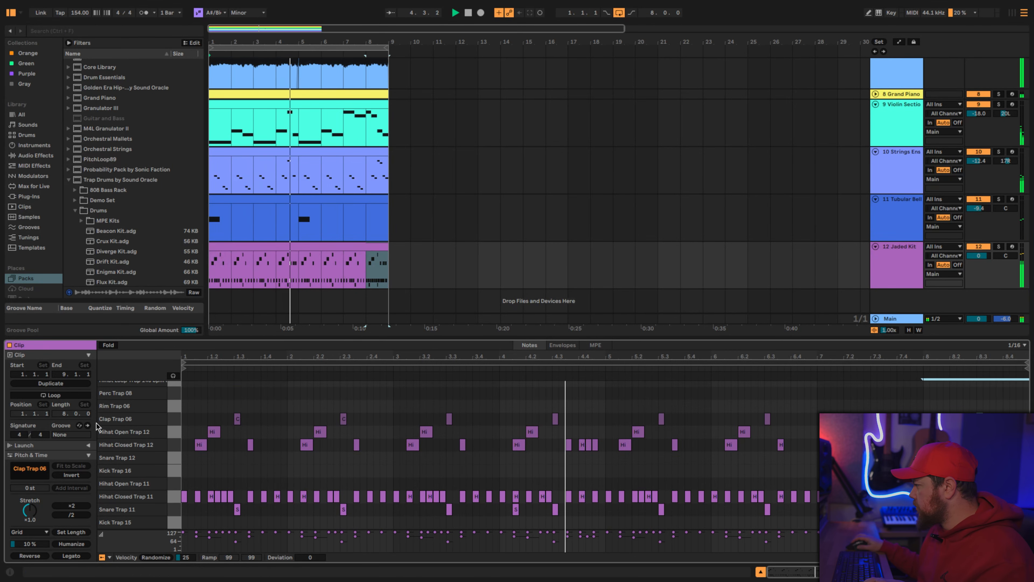
# Add a Rim Trap 06 hit at 4.1.3 and duplicate the four-bar rim pattern into bars 5–8
pyautogui.doubleClick(516, 405)
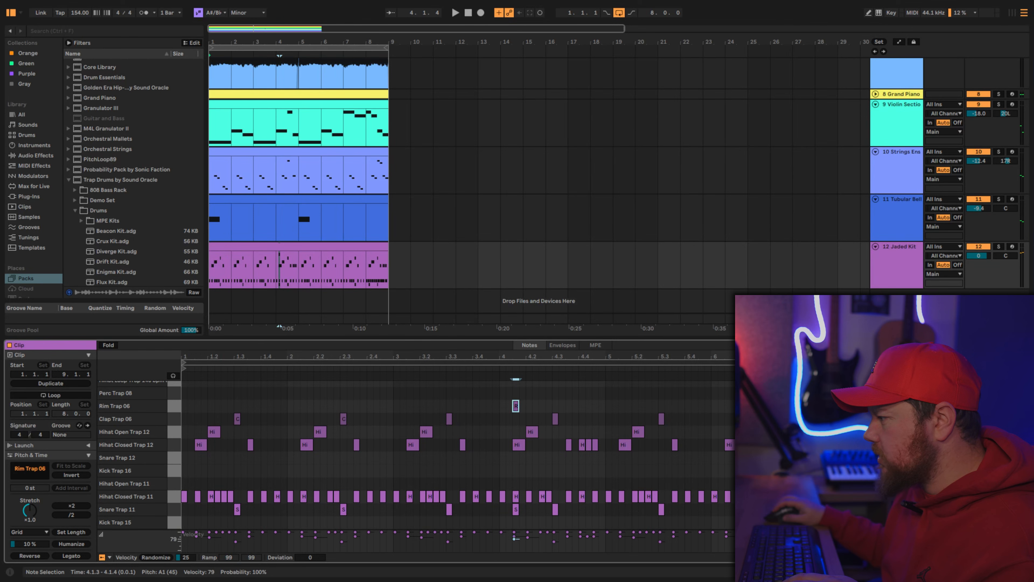
pyautogui.press('space')
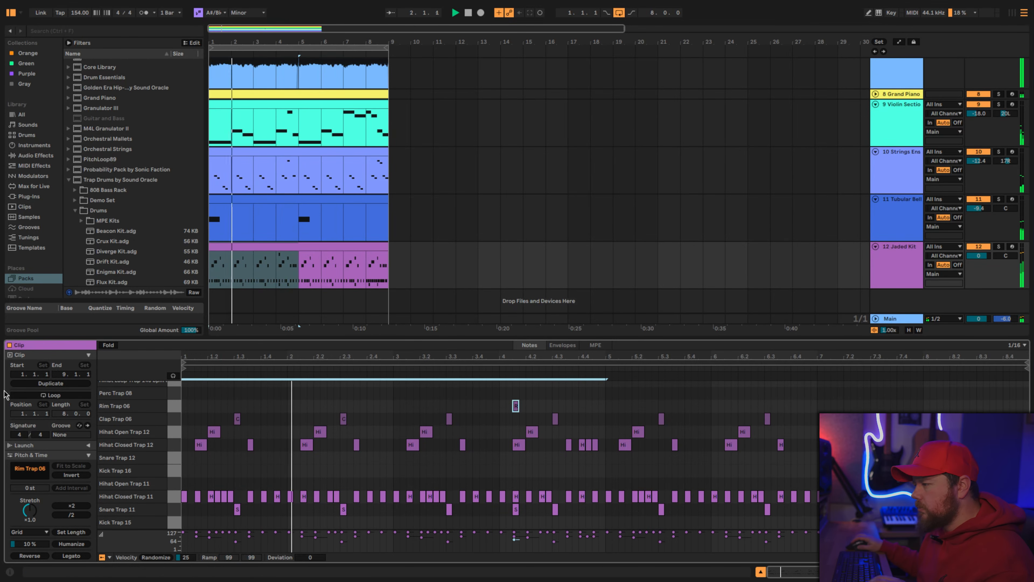
pyautogui.hotkey('ctrl', 'd')
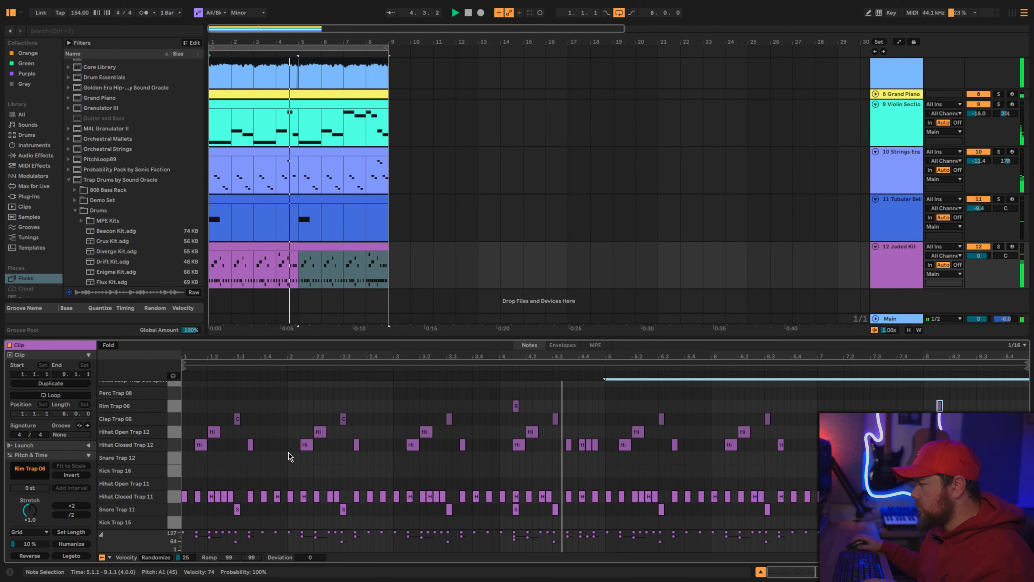
# Stop playback and lower the velocity of both Rim Trap 06 hits to 43
pyautogui.press('space')
pyautogui.moveTo(496, 401); pyautogui.dragTo(954, 410)
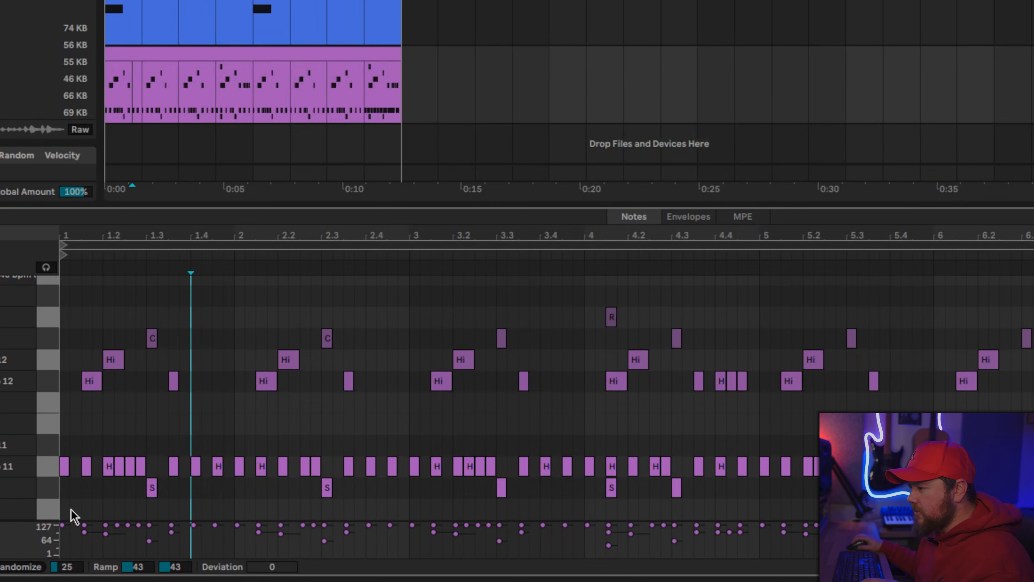
# Program a syncopated Kick Trap 15 pattern over bars 1–4 and duplicate it into bars 5–8
pyautogui.doubleClick(185, 521)
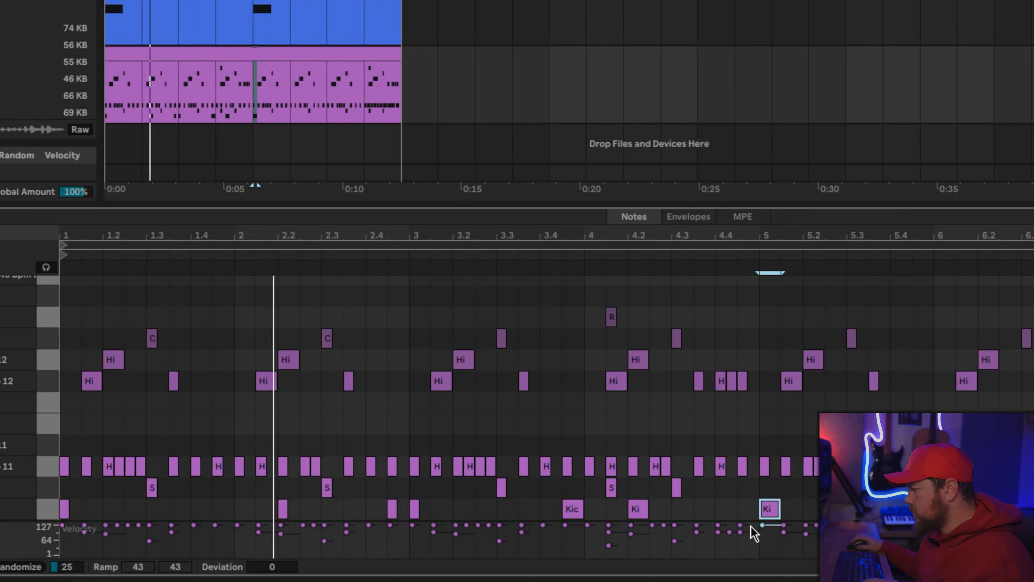
pyautogui.moveTo(752, 520); pyautogui.dragTo(61, 512)
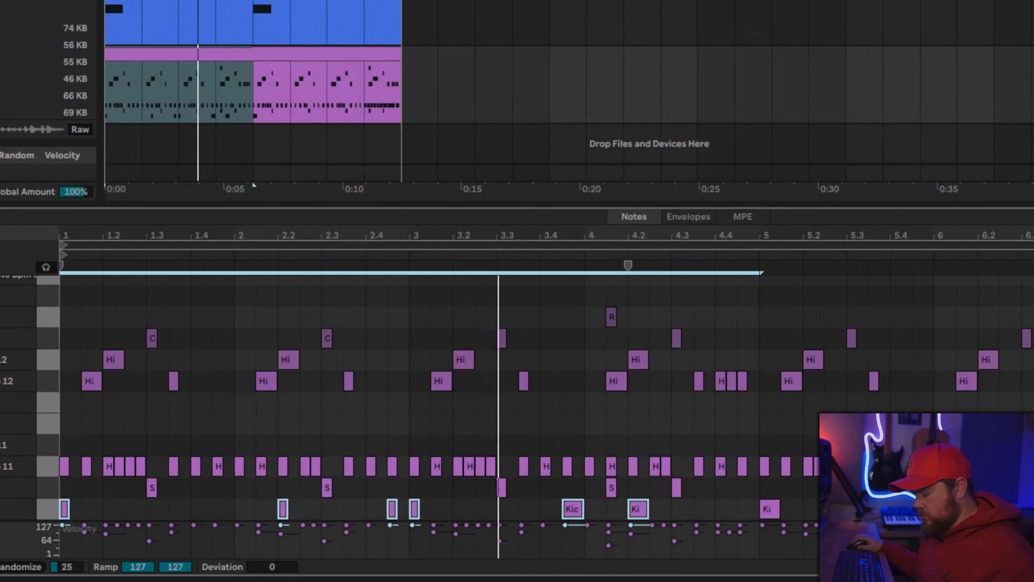
pyautogui.hotkey('ctrl', 'd')
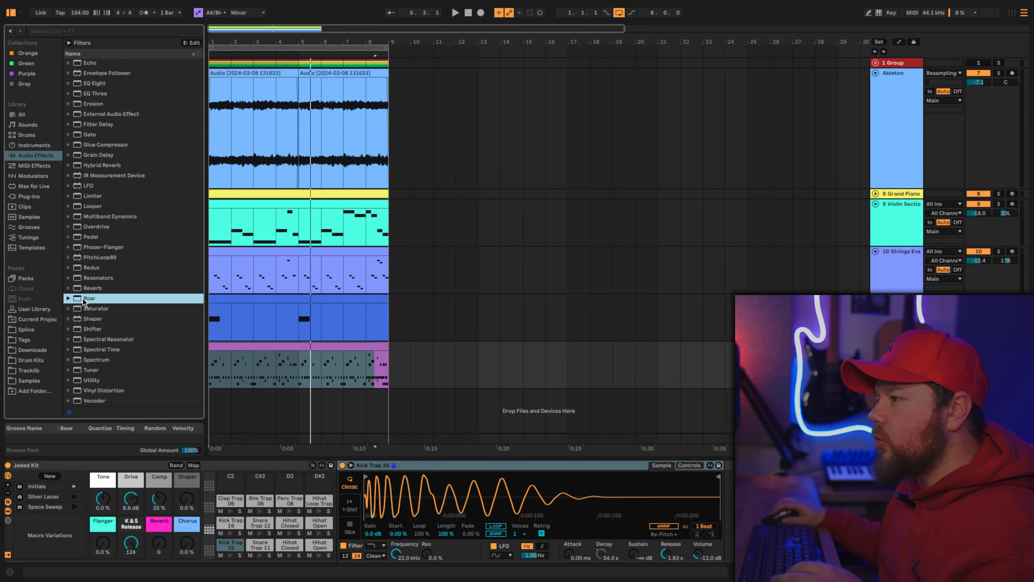
# Add the Roar audio effect to the Jaded Kit's Kick Trap 15 pad
pyautogui.doubleClick(85, 303)
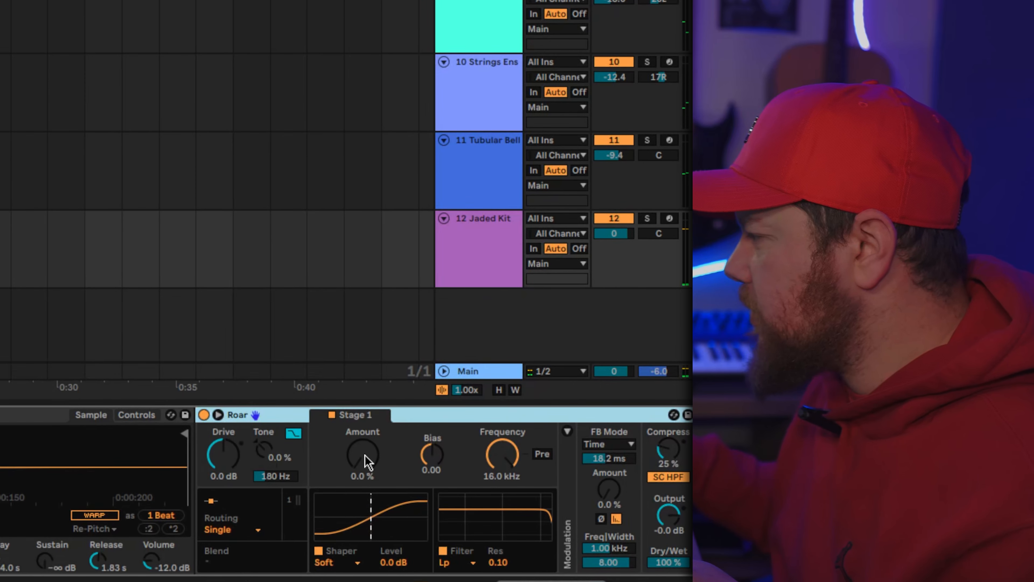
# Set Roar's stage amount to 21% and drive to 2.3 dB on the kick, comparing the sound with the effect bypassed
pyautogui.moveTo(364, 454); pyautogui.dragTo(364, 444)
pyautogui.click(204, 415)
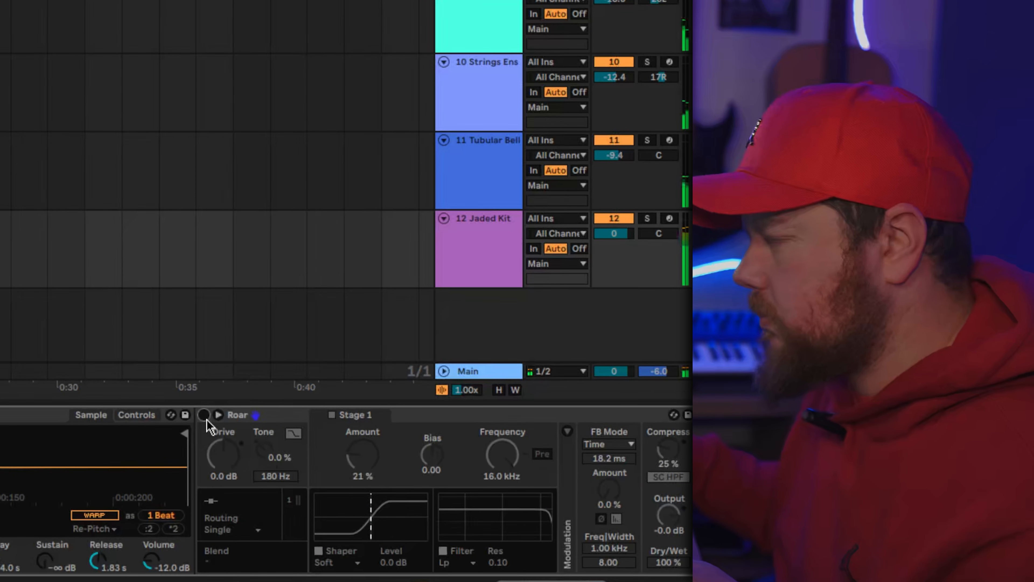
pyautogui.click(204, 415)
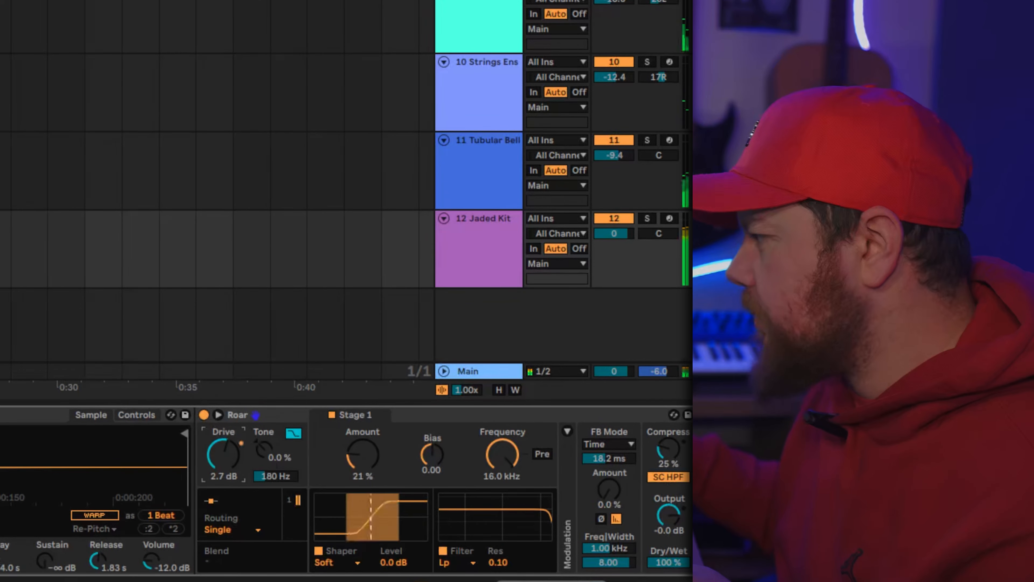
pyautogui.moveTo(223, 455); pyautogui.dragTo(224, 489)
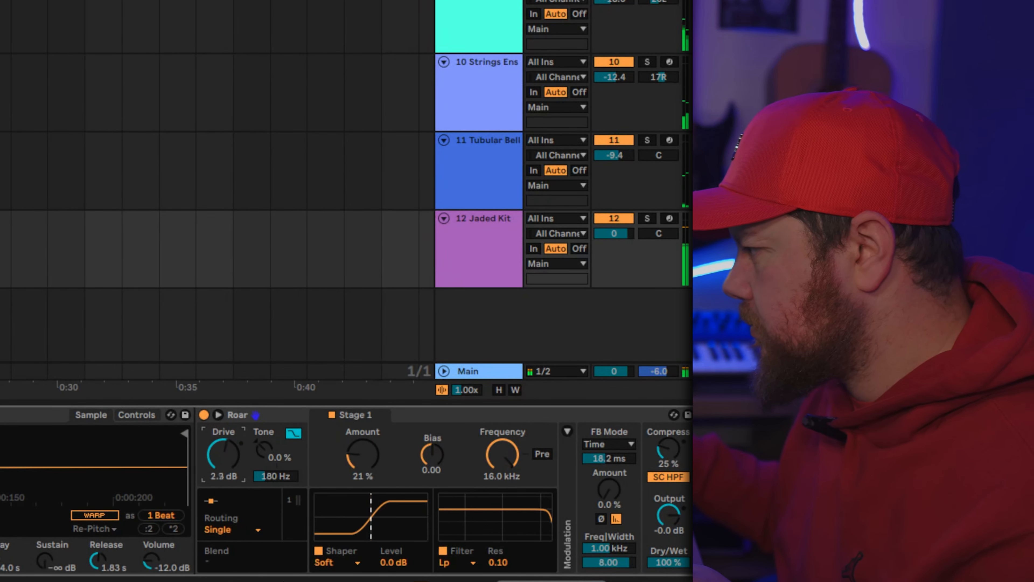
pyautogui.hscroll(6, 404, 512)
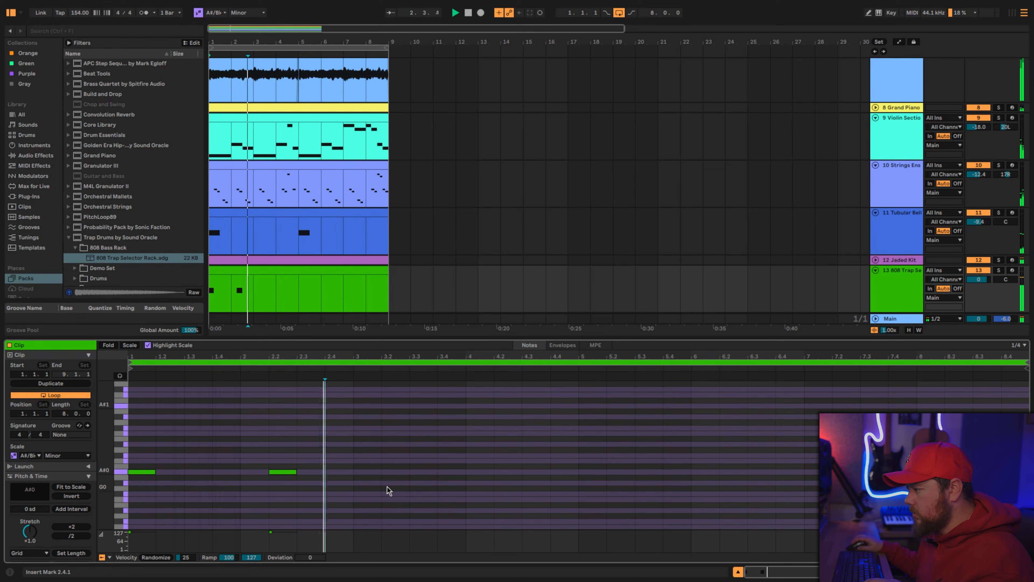
# Add an A#0 note at bar 3 of the 808 clip and audition the rack's Stones and Blast macro variations
pyautogui.rightClick(349, 470)
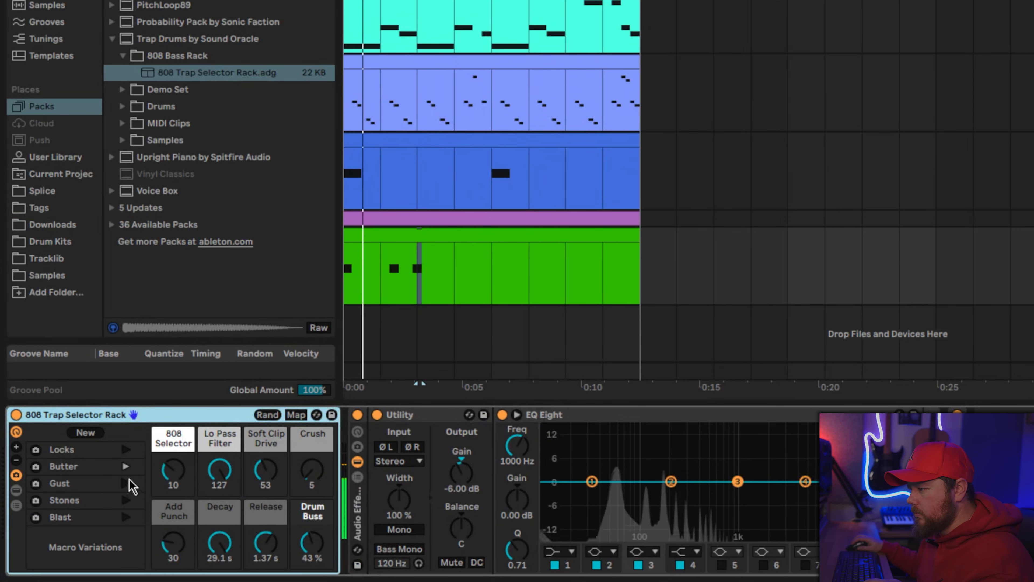
pyautogui.click(126, 500)
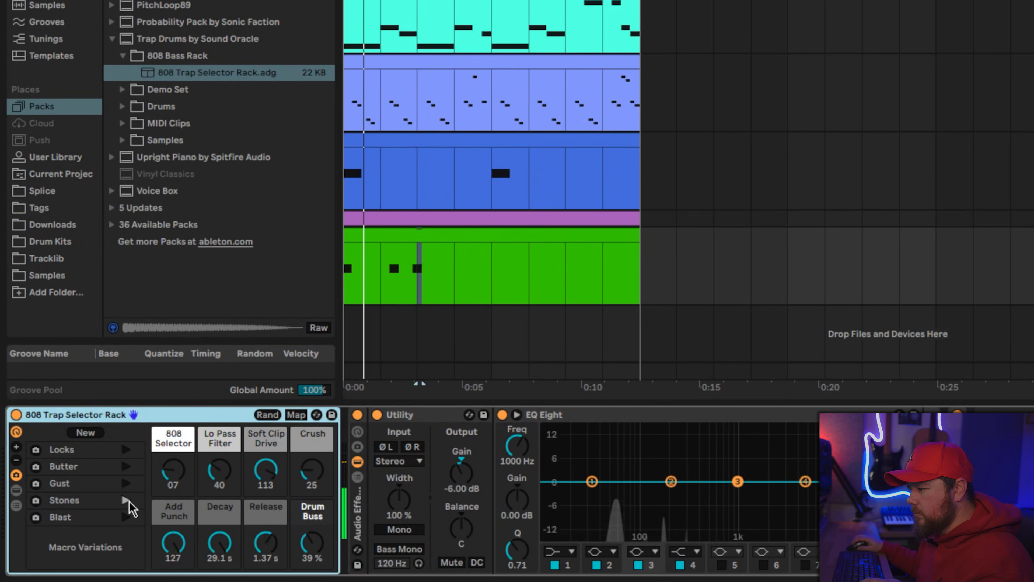
pyautogui.click(126, 516)
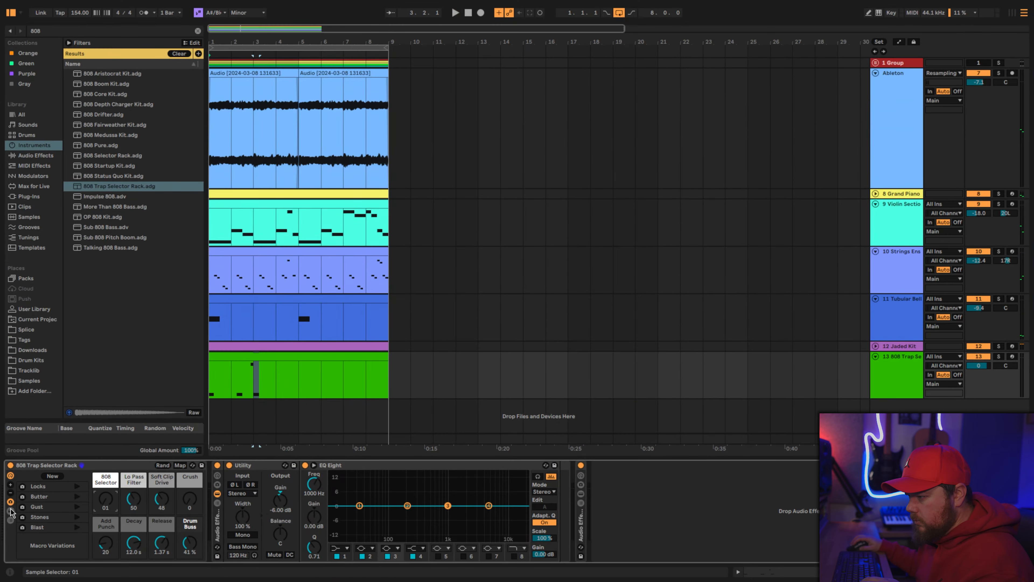
pyautogui.click(10, 511)
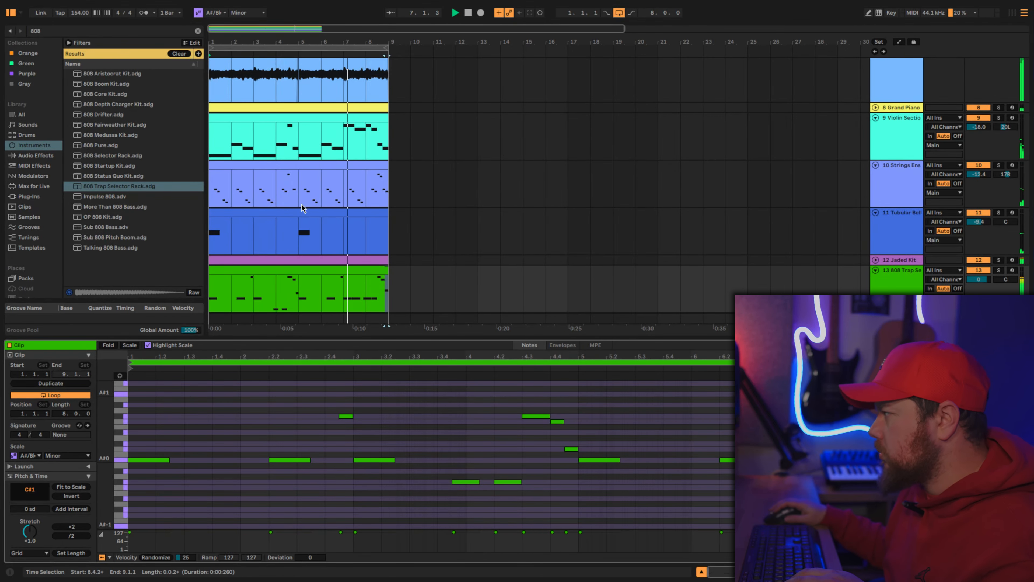
# Audition the Cymbal one-shots, load Crash Dry Session Hard 2 on its own track and set its fade-out to 1.26 s
pyautogui.scroll(-2, 302, 203)
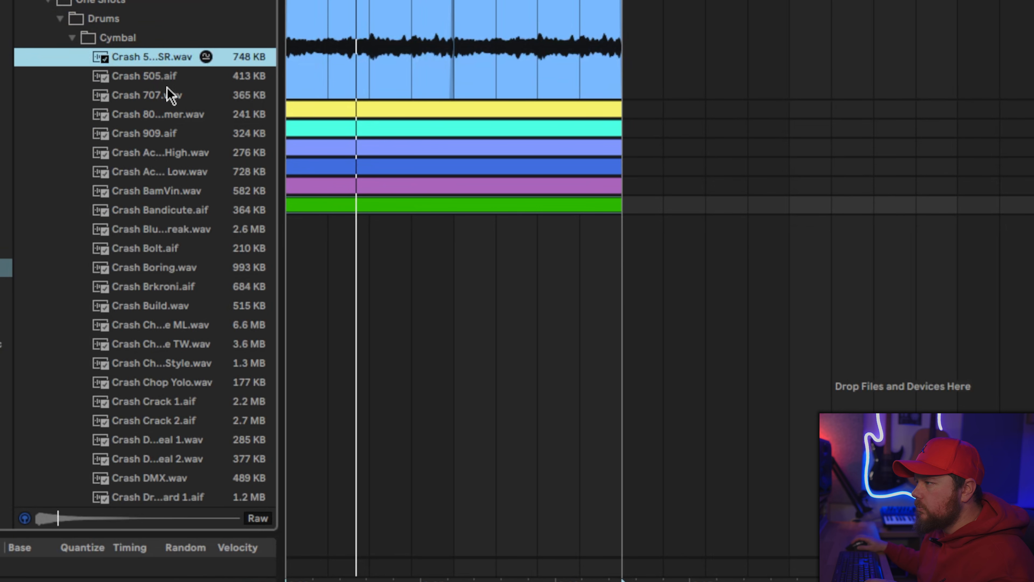
pyautogui.click(147, 179)
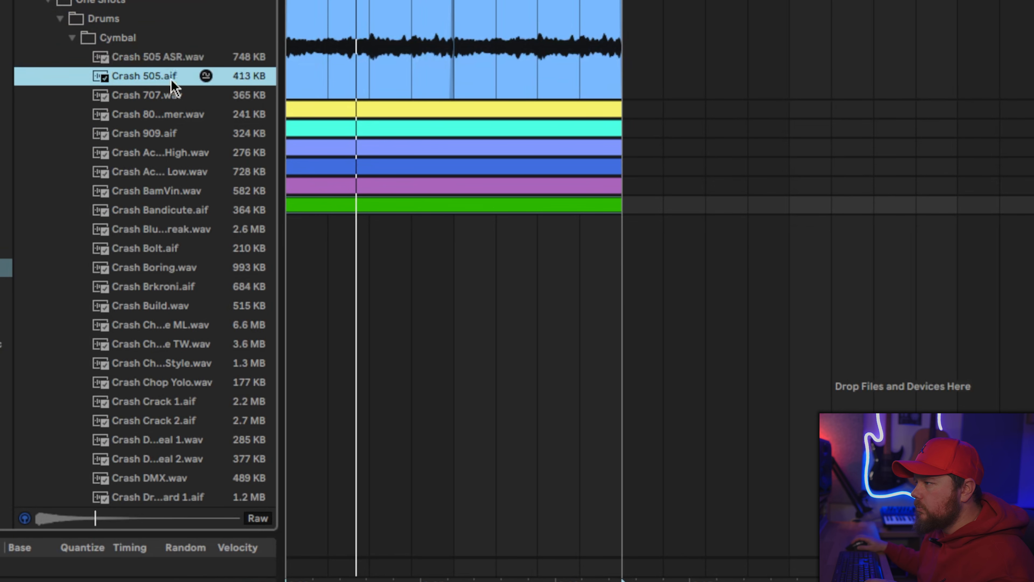
pyautogui.click(176, 114)
pyautogui.click(164, 135)
pyautogui.scroll(-3, 192, 375)
pyautogui.click(175, 227)
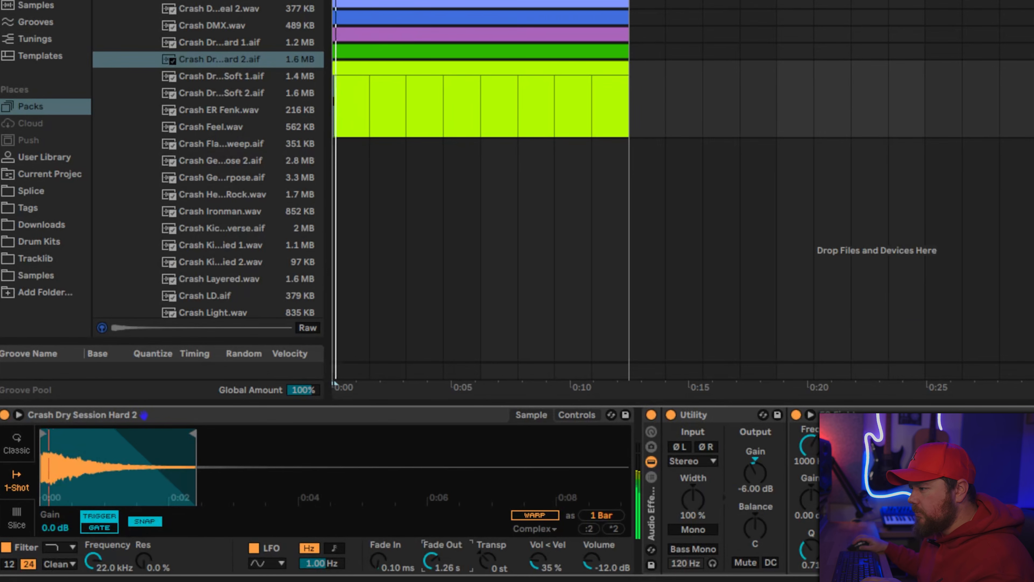
pyautogui.moveTo(270, 562); pyautogui.dragTo(271, 558)
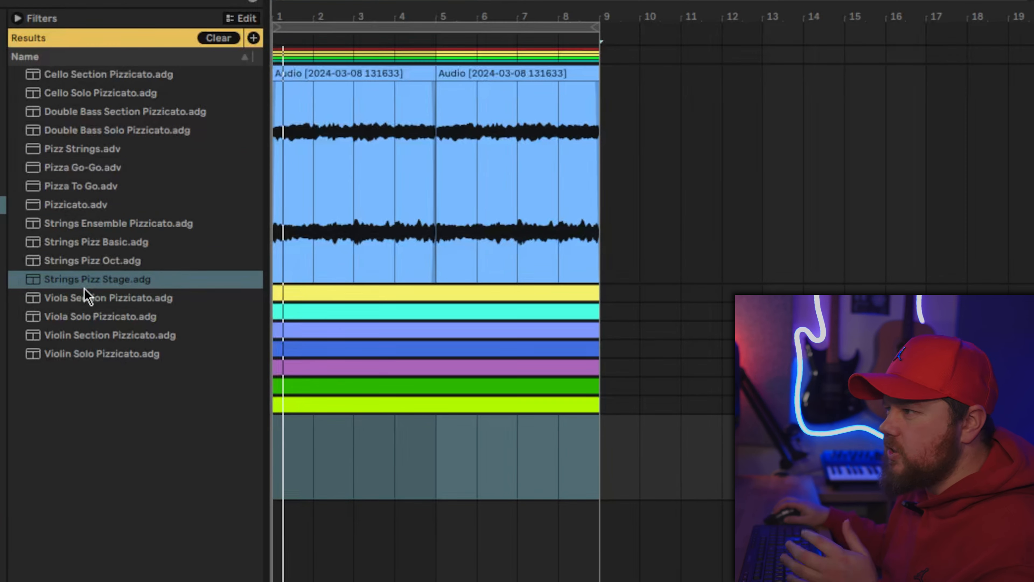
# Load Strings Pizz Stage on a new track and program a two-bar syncopated pizzicato melody between A#3 and F#4
pyautogui.click(82, 286)
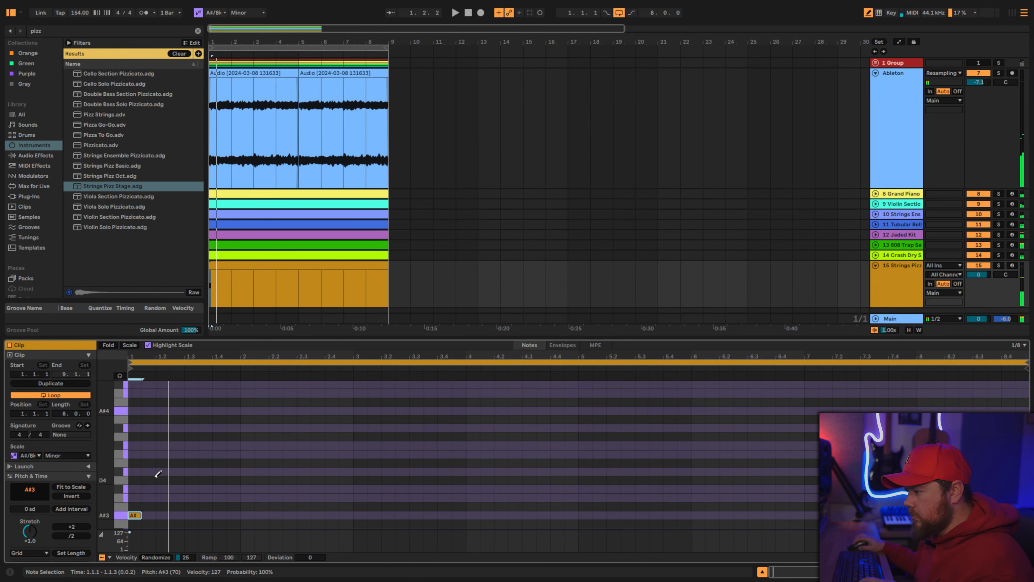
pyautogui.press('space')
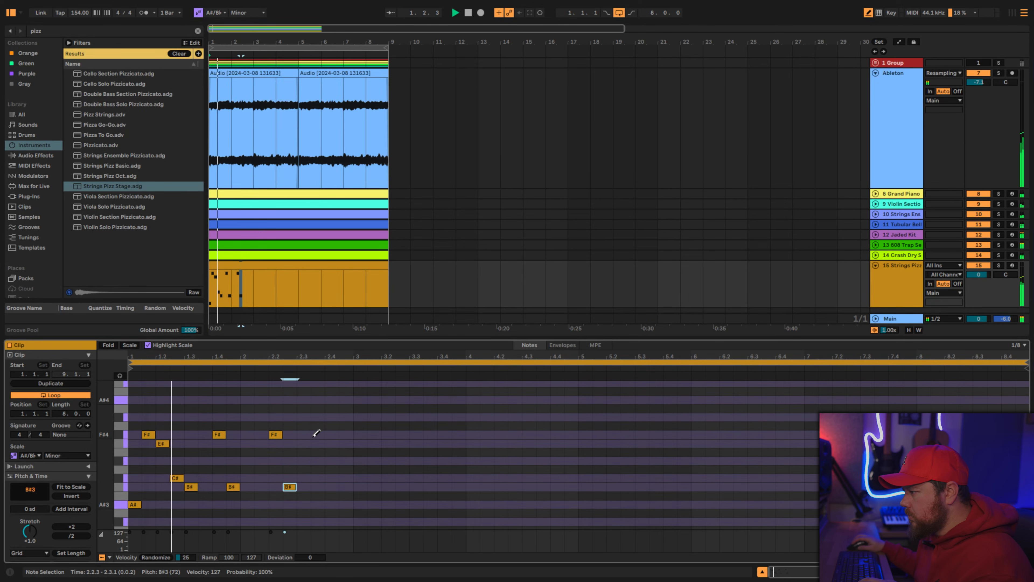
pyautogui.click(317, 434)
pyautogui.click(347, 479)
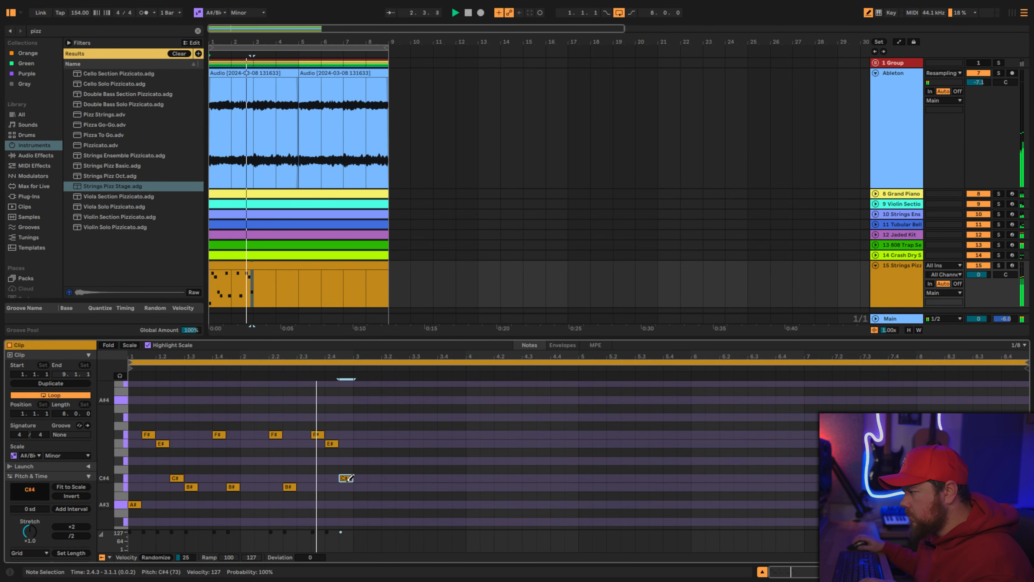
pyautogui.rightClick(336, 445)
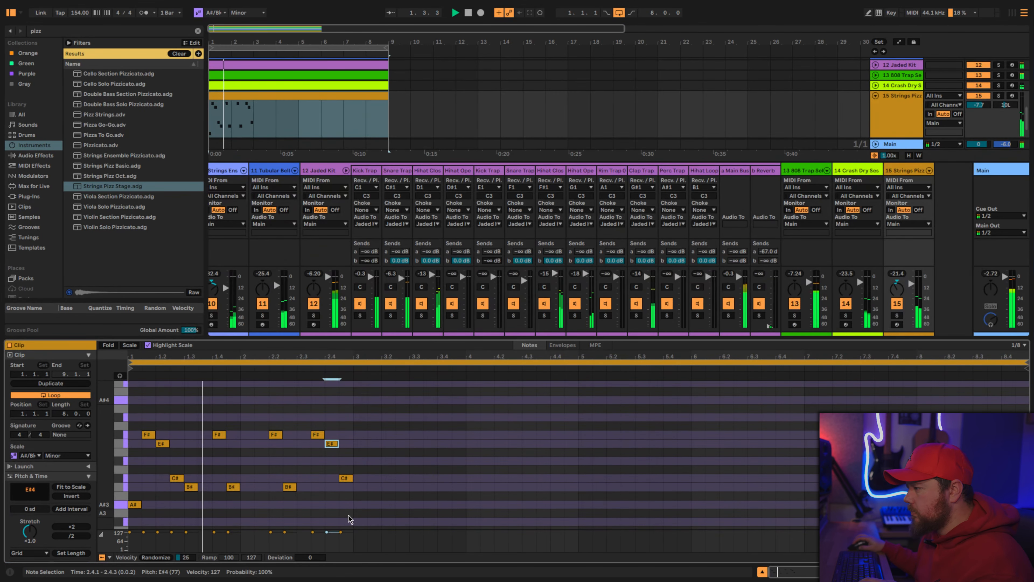
# Duplicate the whole two-bar pizzicato pattern from bar 3 onward across the eight-bar clip
pyautogui.hotkey('ctrl', 'a')
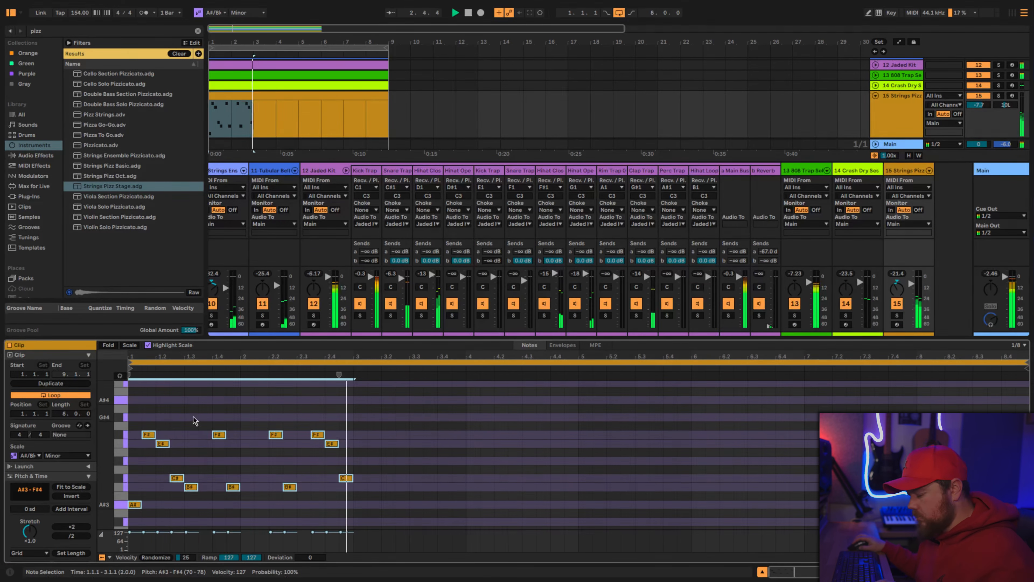
pyautogui.hotkey('ctrl', 'd')
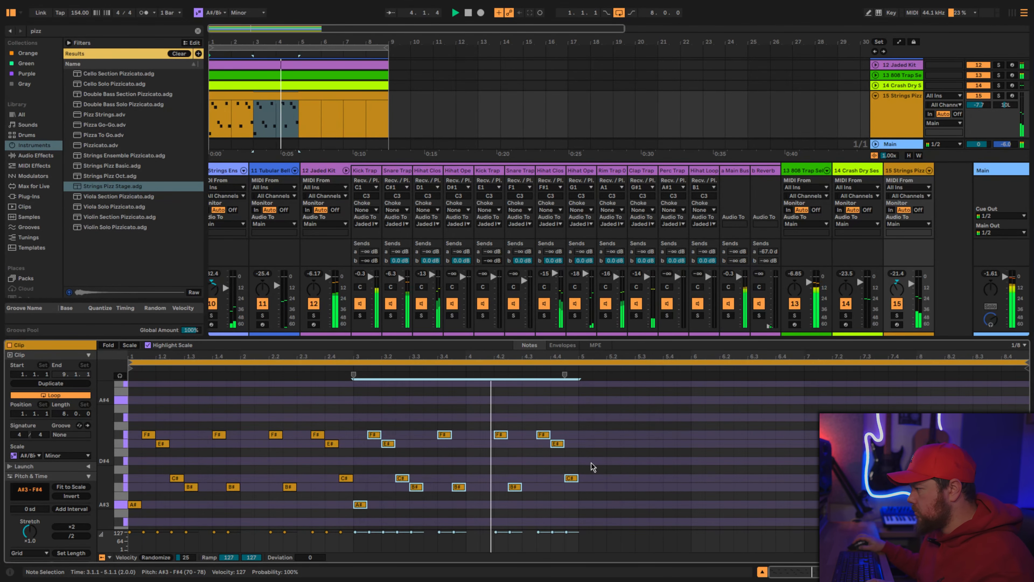
pyautogui.hotkey('ctrl', 'd')
pyautogui.hotkey('ctrl', 'd')
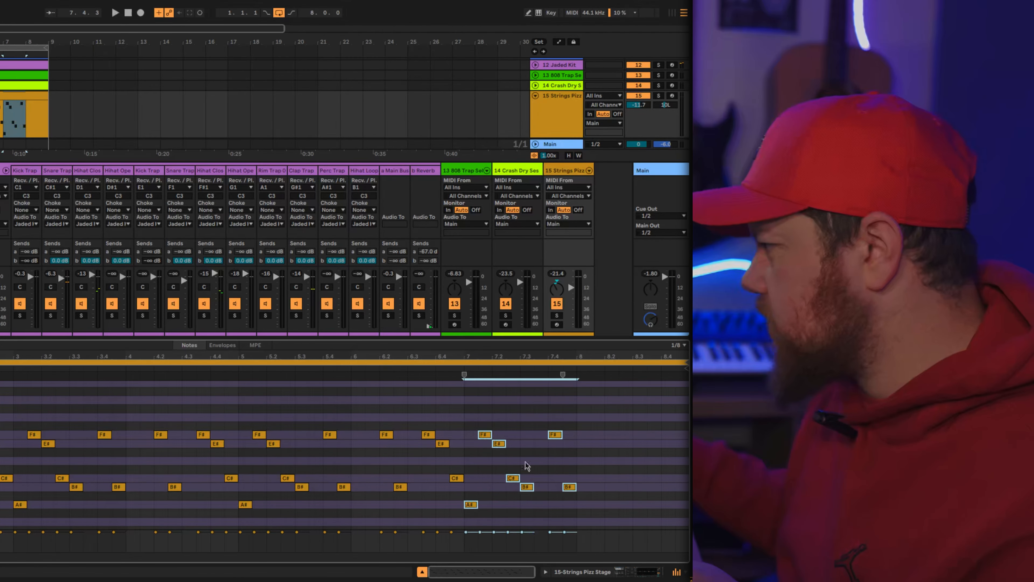
pyautogui.press('space')
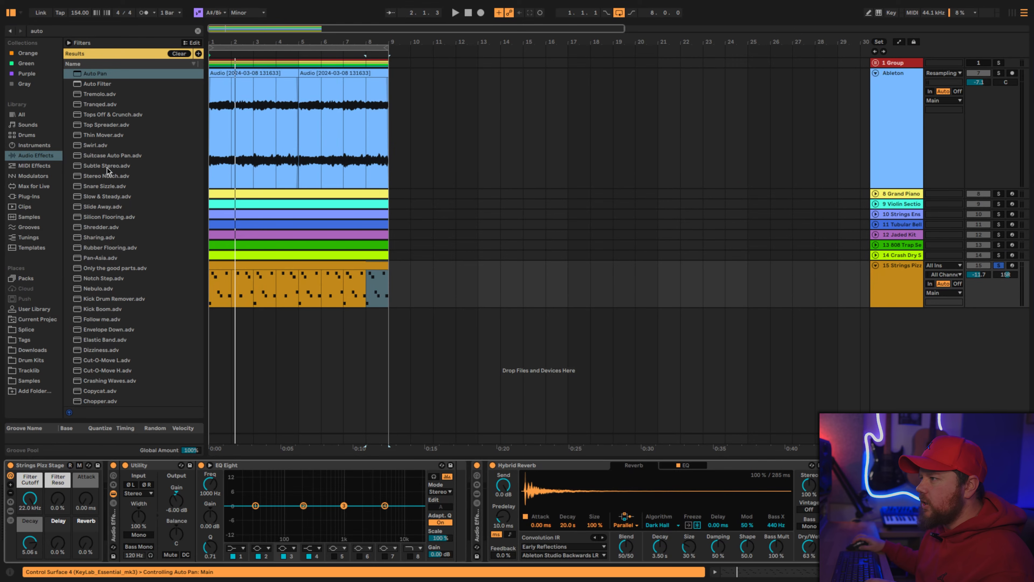
# Play the pizzicato strings with the Subtle Stereo effect, unsolo their track and adjust its volume against the full mix
pyautogui.press('space')
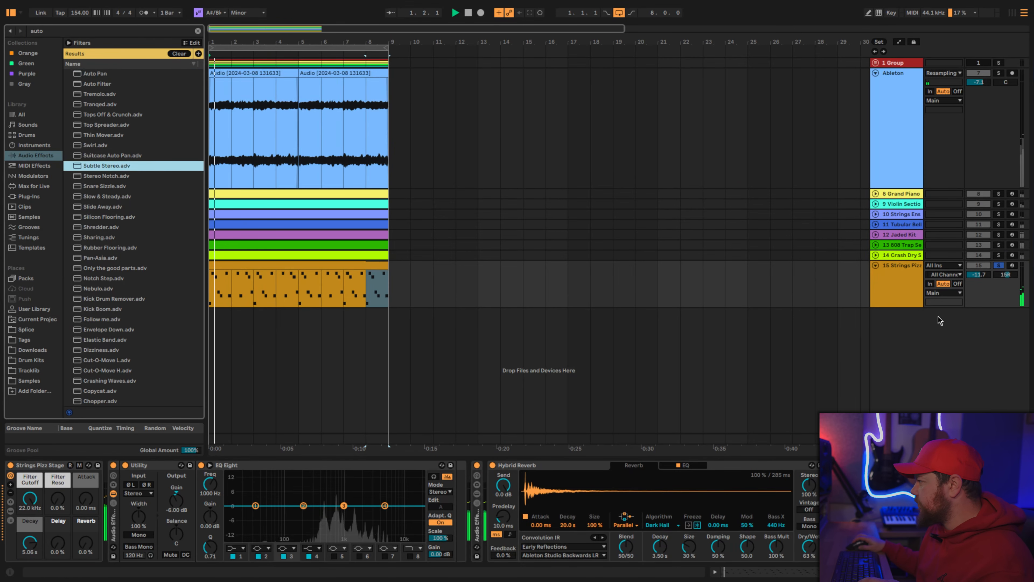
pyautogui.click(998, 268)
pyautogui.click(1012, 14)
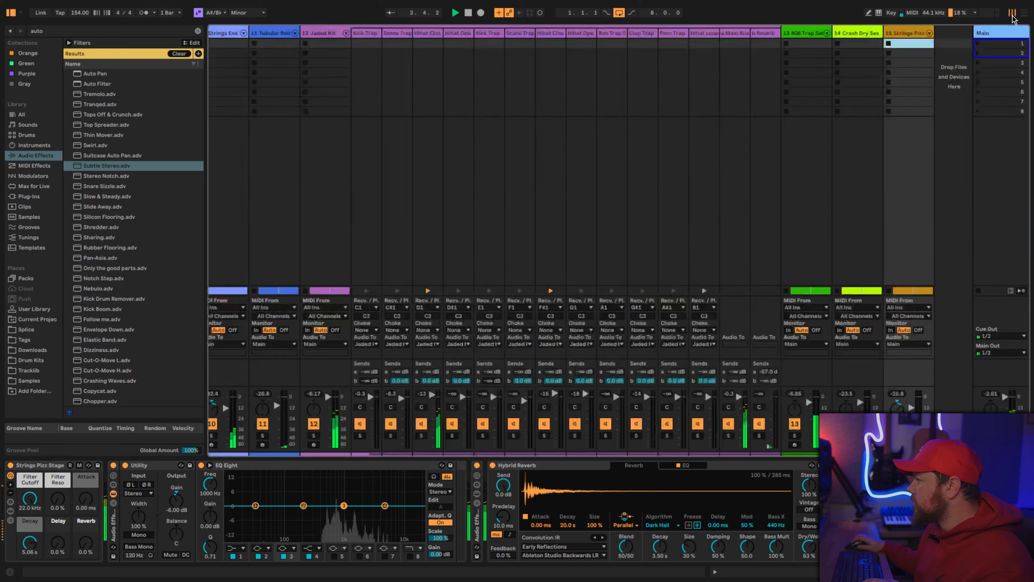
pyautogui.moveTo(911, 407); pyautogui.dragTo(912, 407)
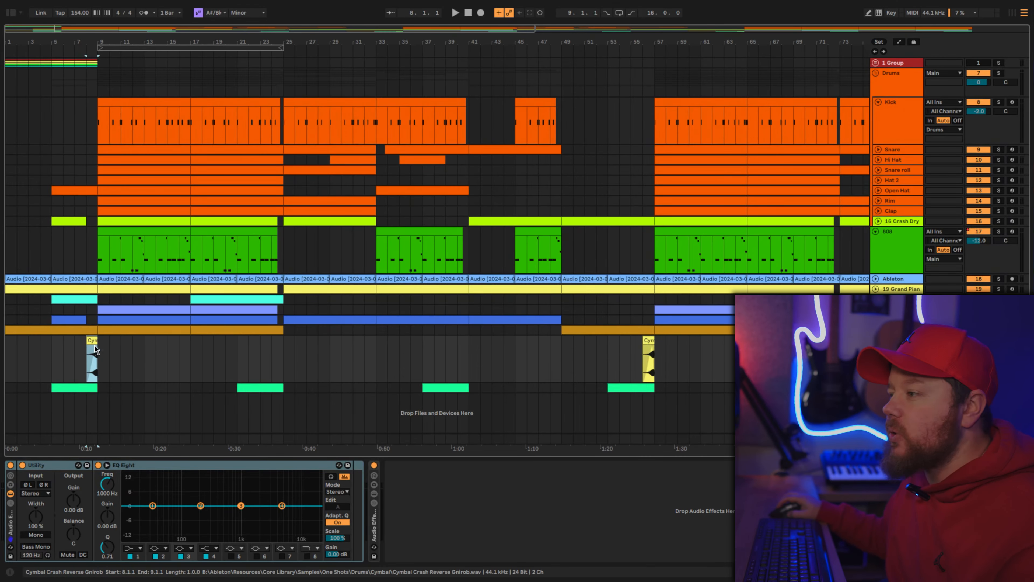
# Select the four-bar Snare Trap Noise clip starting at bar 5 in the full arrangement
pyautogui.click(85, 386)
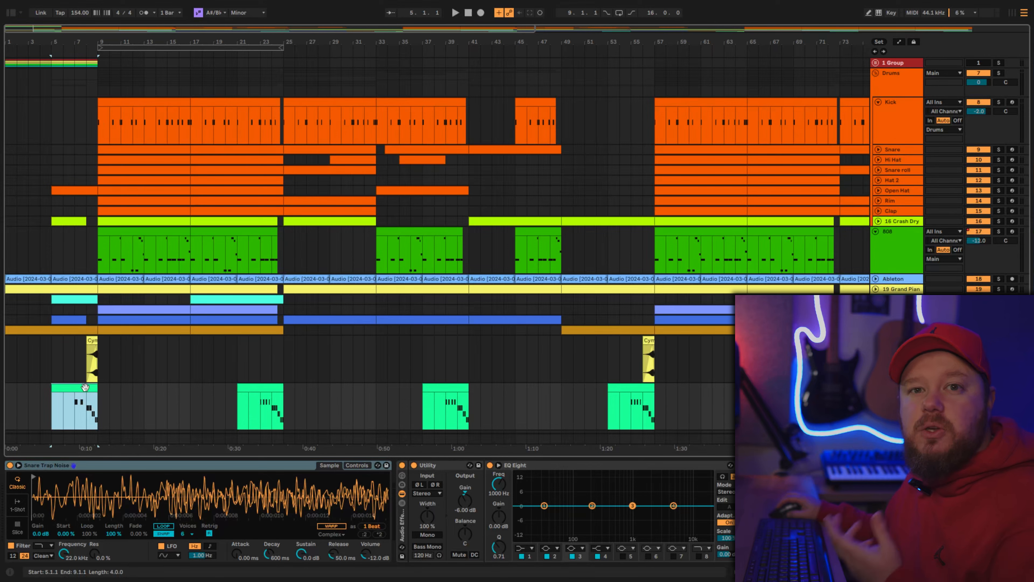